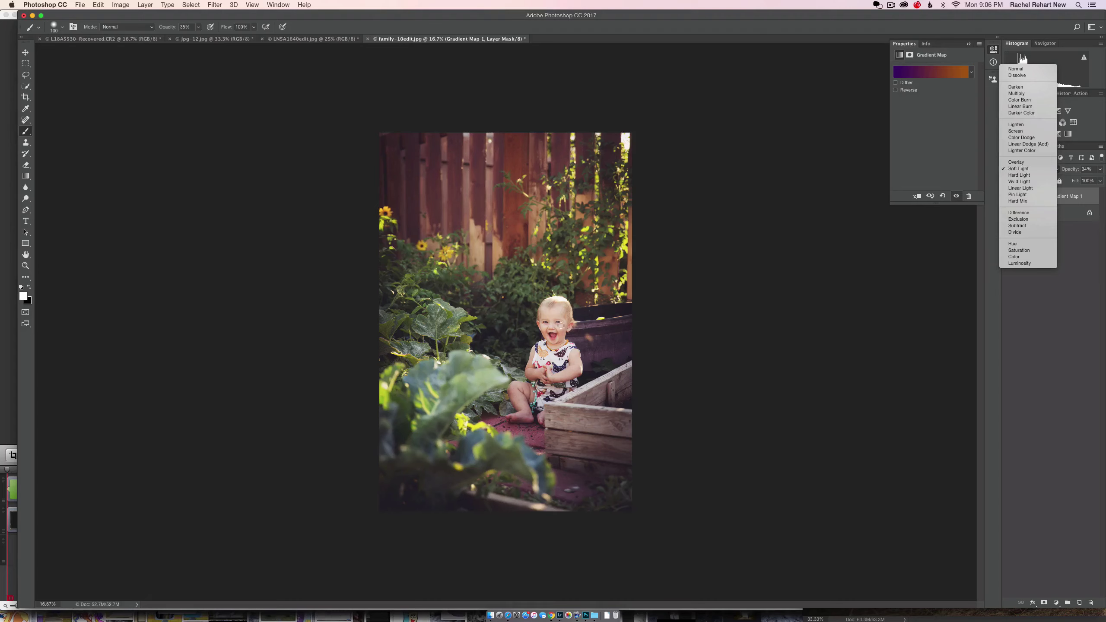
Try the Hard Light blend mode on the gradient map layer, switch it to Overlay, and lower the layer's opacity to 26%
{"action": "left_click", "coordinate": [1019, 174]}
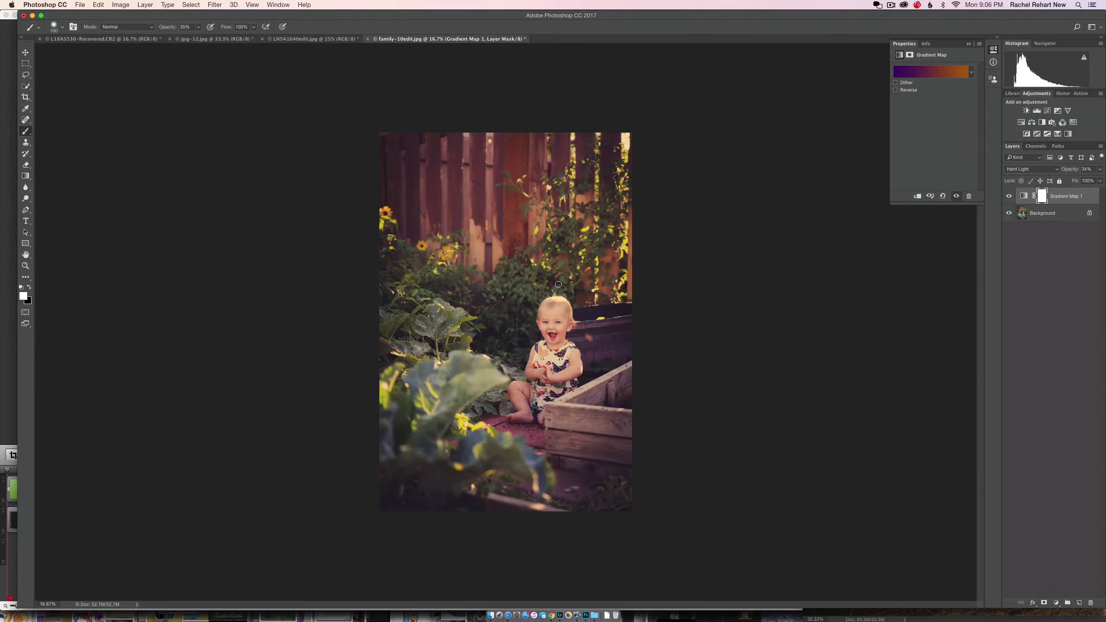
{"action": "left_click", "coordinate": [1057, 169]}
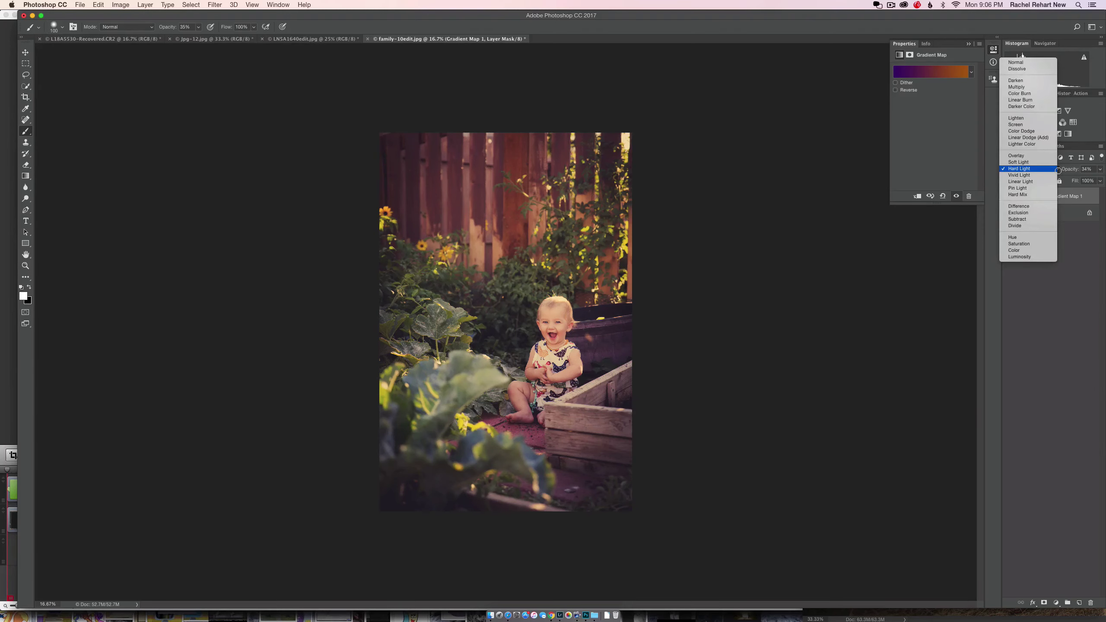
{"action": "left_click", "coordinate": [1018, 156]}
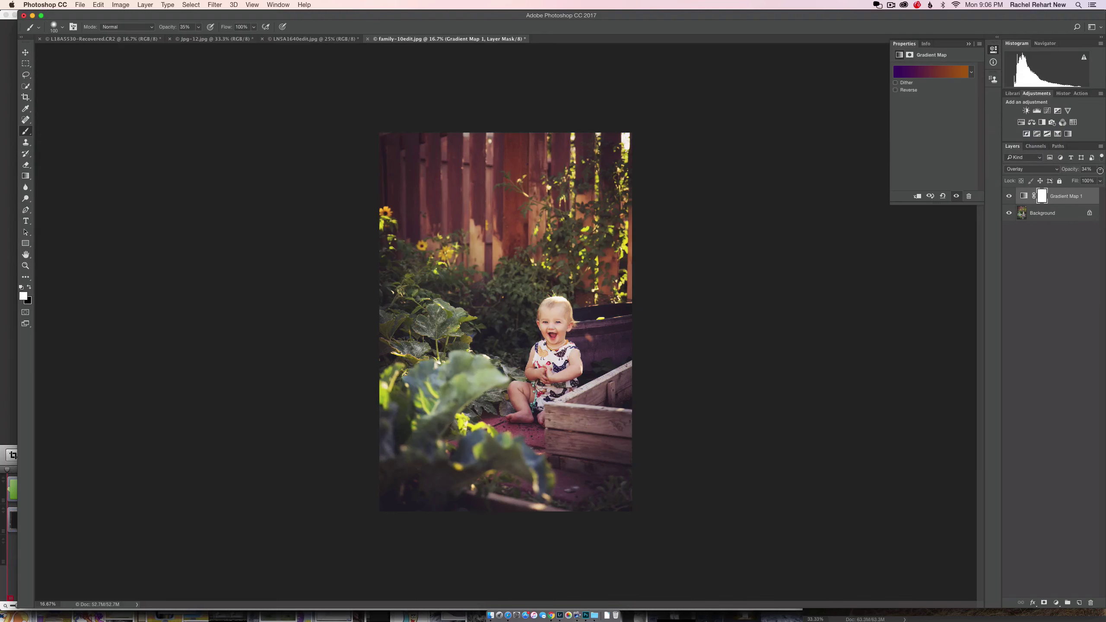
{"action": "mouse_move", "coordinate": [1100, 169]}
{"action": "left_mouse_down"}
{"action": "mouse_move", "coordinate": [1063, 180]}
{"action": "mouse_move", "coordinate": [1087, 178]}
{"action": "left_mouse_up"}
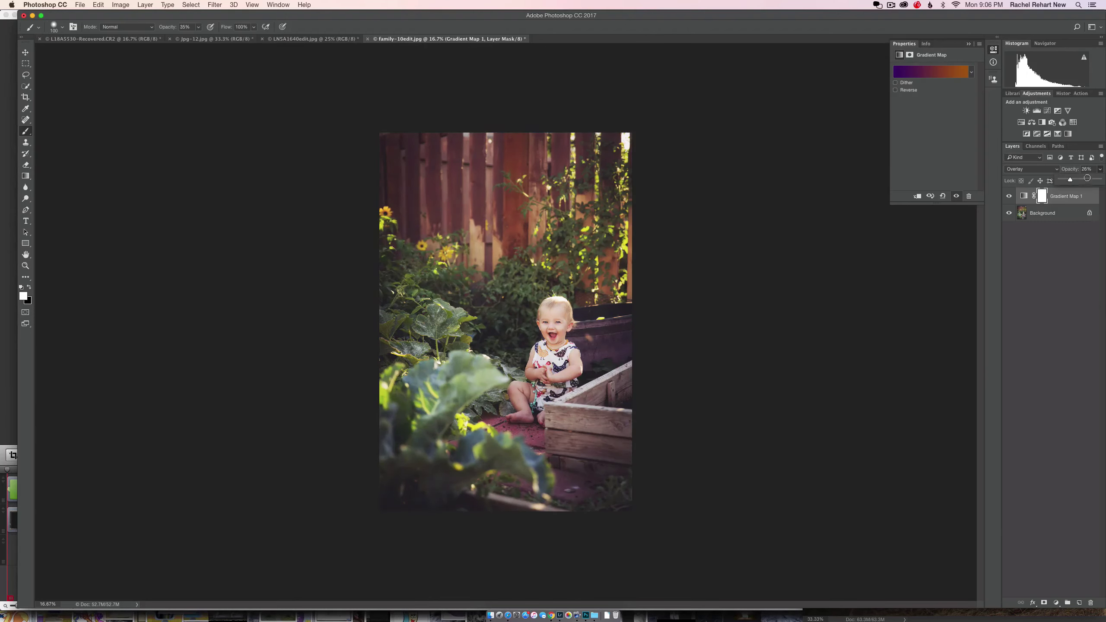
Set the gradient map layer's blend mode to Screen and compare the garden photo with the layer hidden and shown
{"action": "left_click", "coordinate": [1053, 169]}
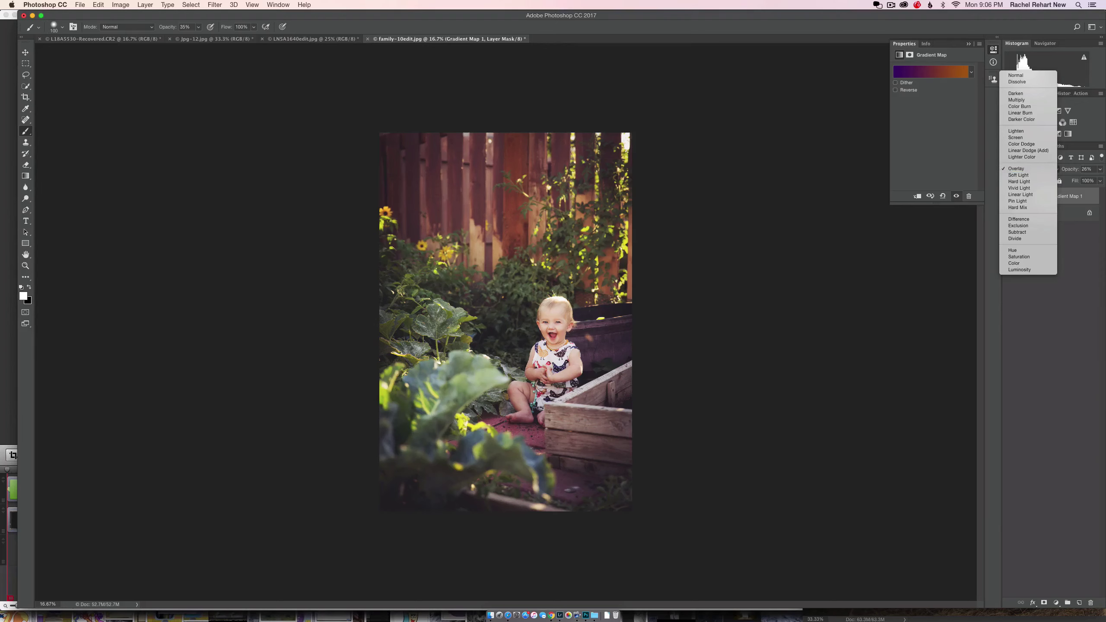
{"action": "left_click", "coordinate": [1014, 137]}
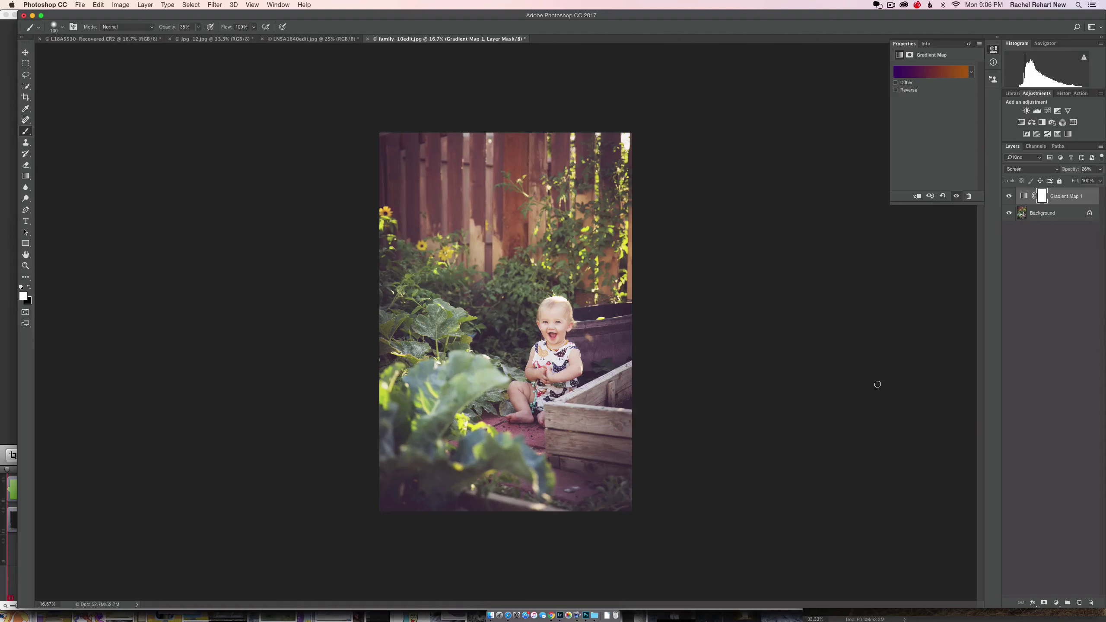
{"action": "left_click", "coordinate": [1008, 196]}
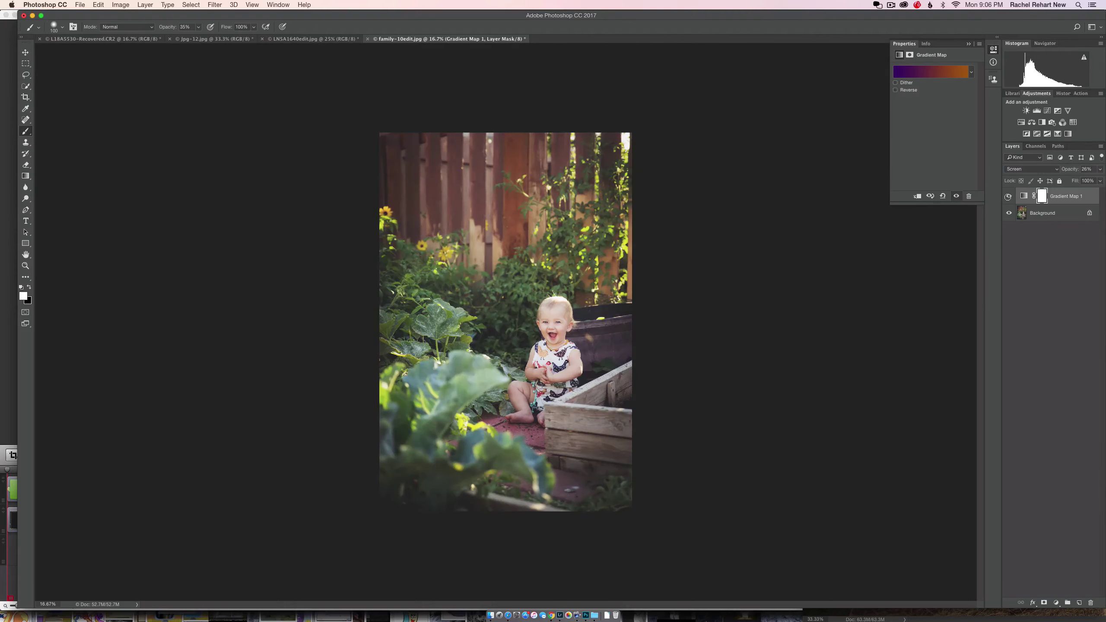
{"action": "left_click", "coordinate": [1008, 197]}
{"action": "left_click", "coordinate": [1007, 196]}
{"action": "left_click", "coordinate": [1008, 196]}
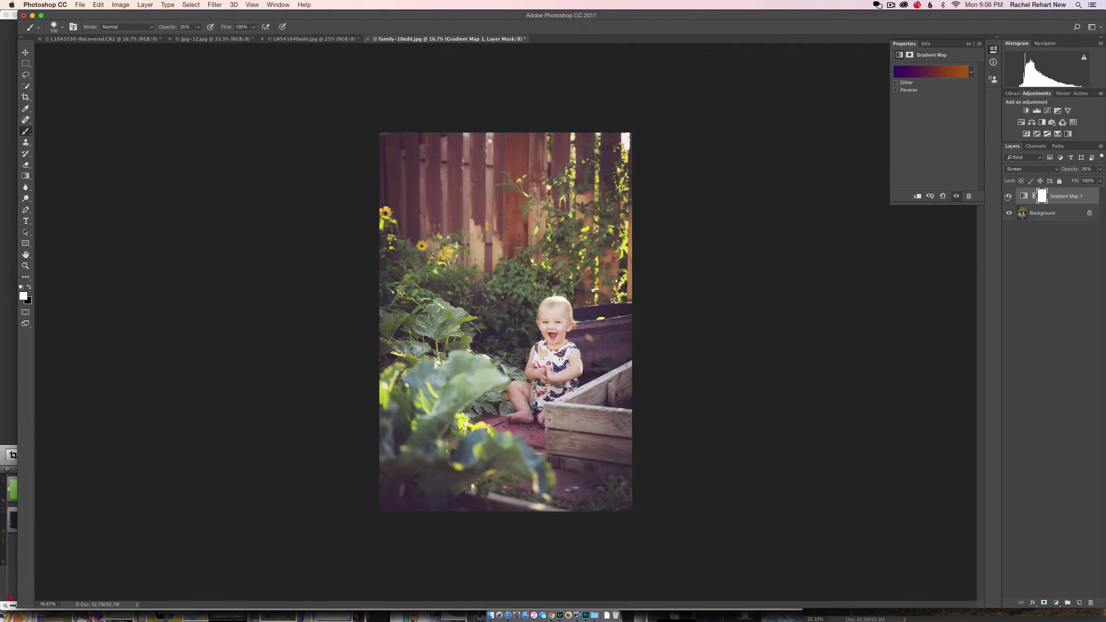
Set the gradient map layer's blend mode to Lighten and toggle its visibility to compare the effect
{"action": "left_click", "coordinate": [1055, 169]}
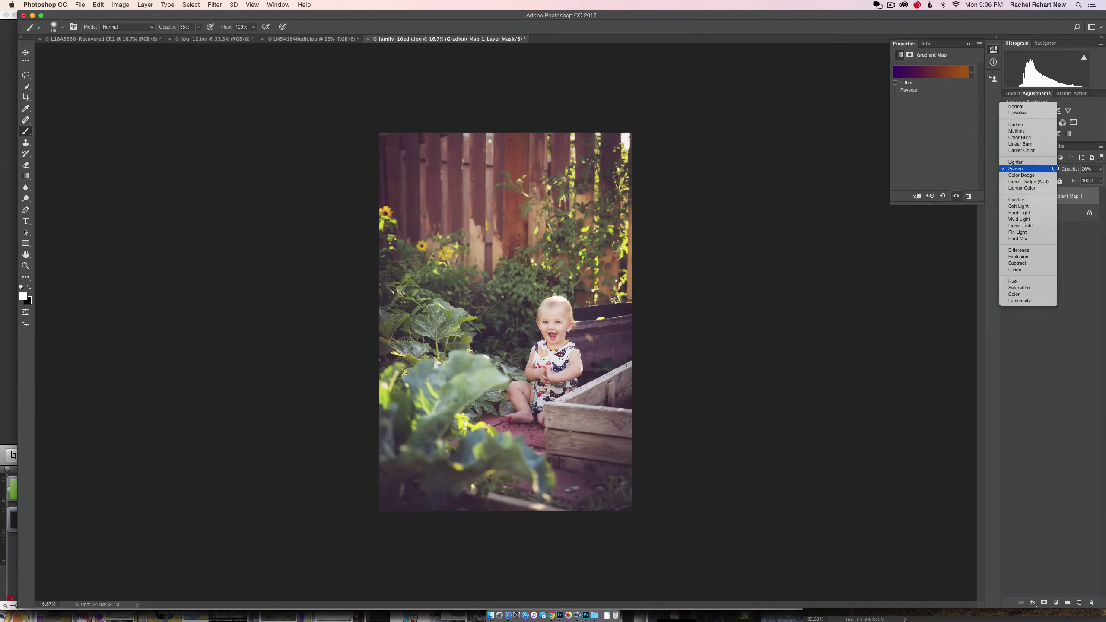
{"action": "left_click", "coordinate": [1030, 162]}
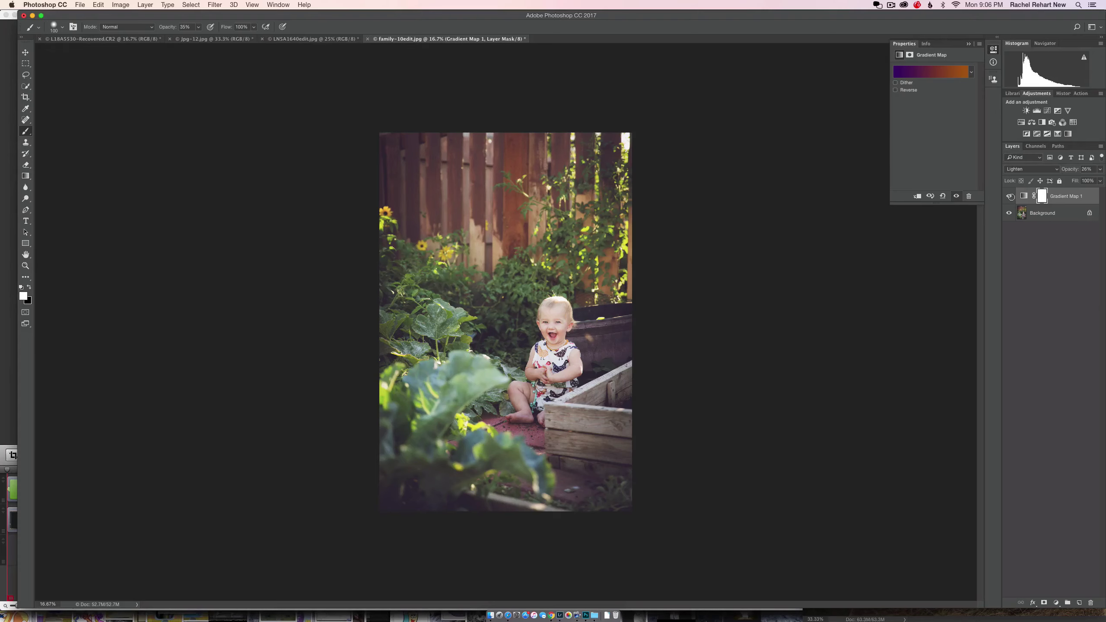
{"action": "left_click", "coordinate": [1010, 197]}
{"action": "left_click", "coordinate": [1010, 197]}
{"action": "left_click", "coordinate": [1009, 197]}
Set the gradient map layer's blend mode to Soft Light and compare the photo before and after
{"action": "left_click", "coordinate": [1049, 169]}
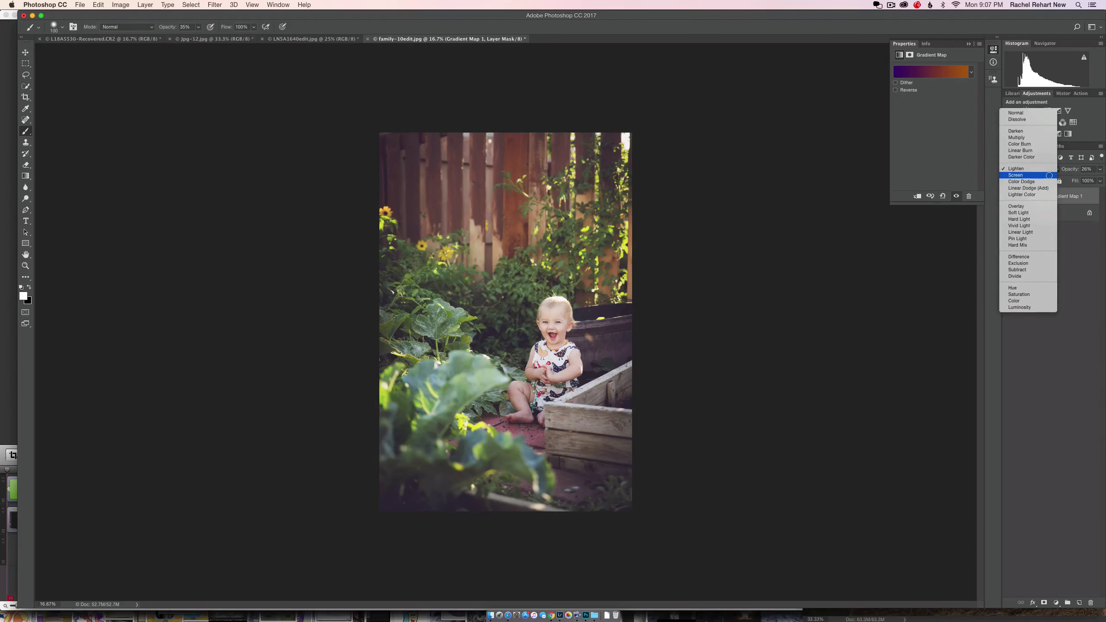
{"action": "left_click", "coordinate": [1036, 212]}
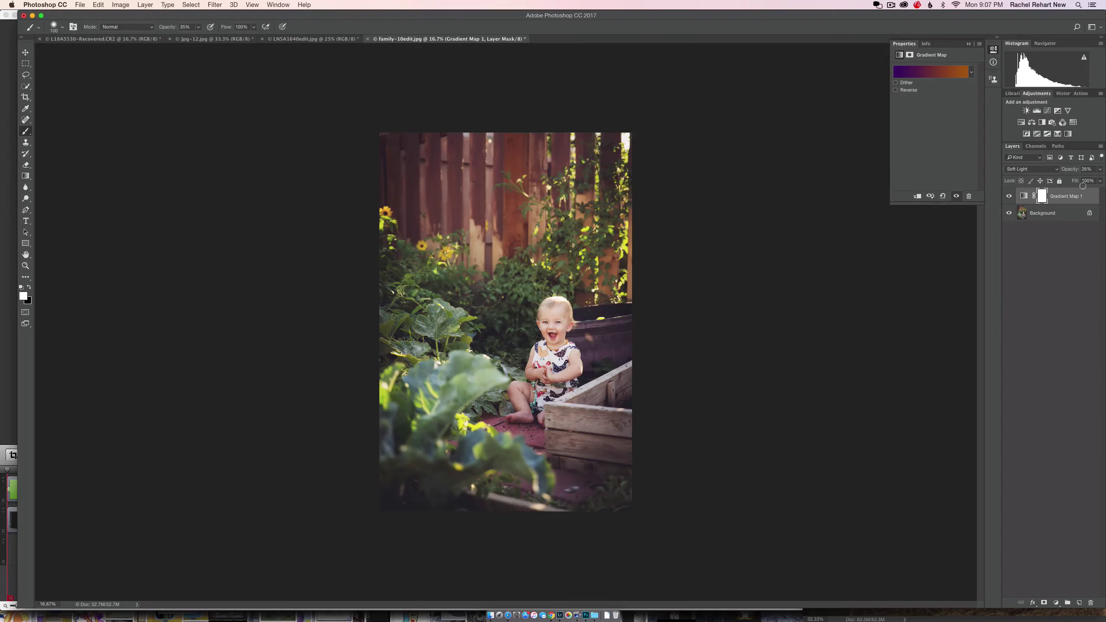
{"action": "left_click", "coordinate": [1008, 196]}
{"action": "left_click", "coordinate": [1008, 196]}
{"action": "left_click", "coordinate": [1008, 196]}
{"action": "left_click", "coordinate": [1008, 196]}
Switch to LN5A1640edit.jpg, add a solid color fill layer in mid grey 7f7d7d, and return to the Brush tool
{"action": "left_click", "coordinate": [312, 39]}
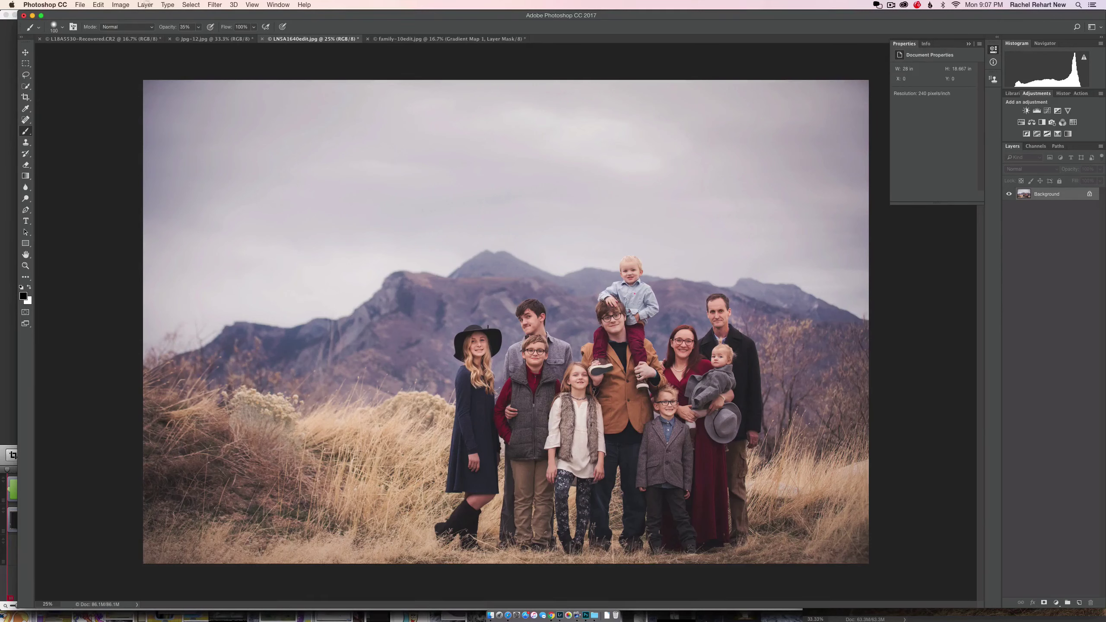
{"action": "left_click", "coordinate": [145, 4]}
{"action": "mouse_move", "coordinate": [170, 97]}
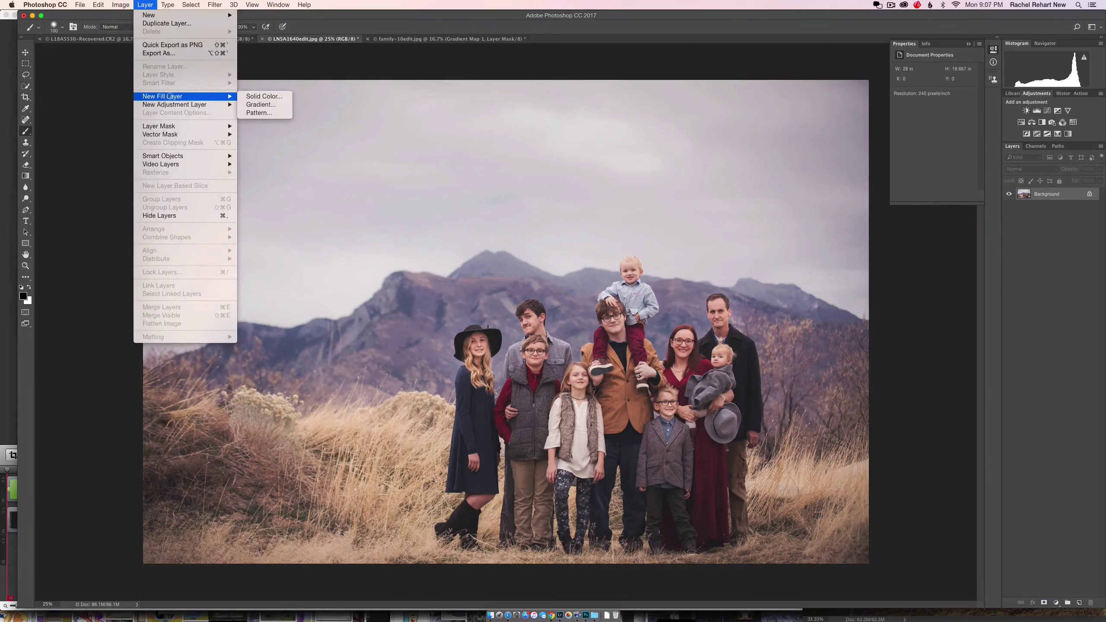
{"action": "left_click", "coordinate": [246, 99]}
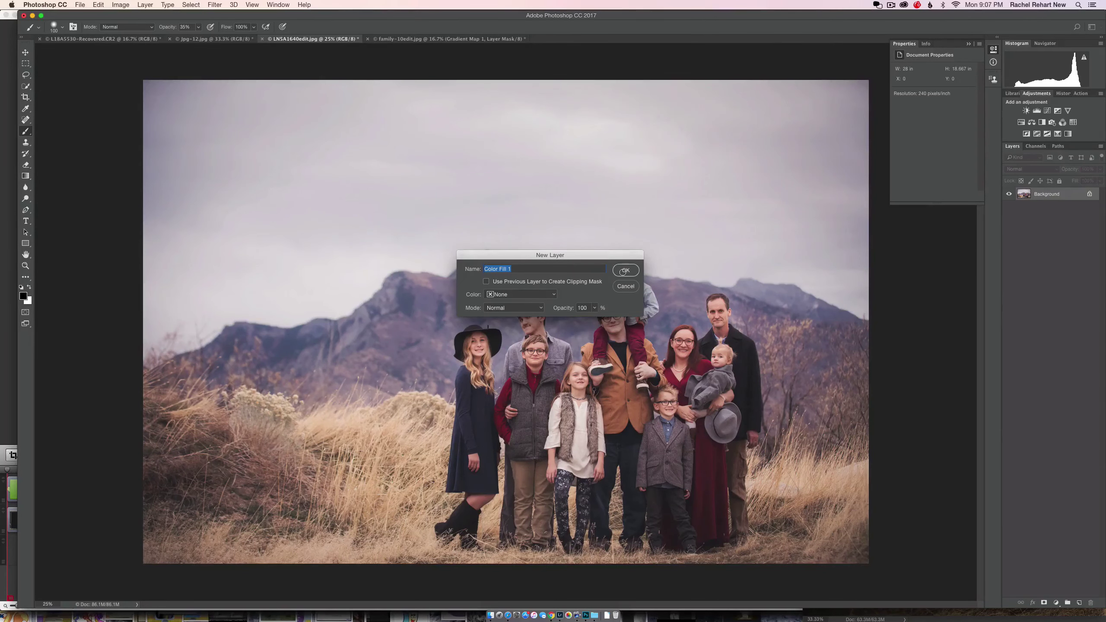
{"action": "left_click", "coordinate": [623, 271]}
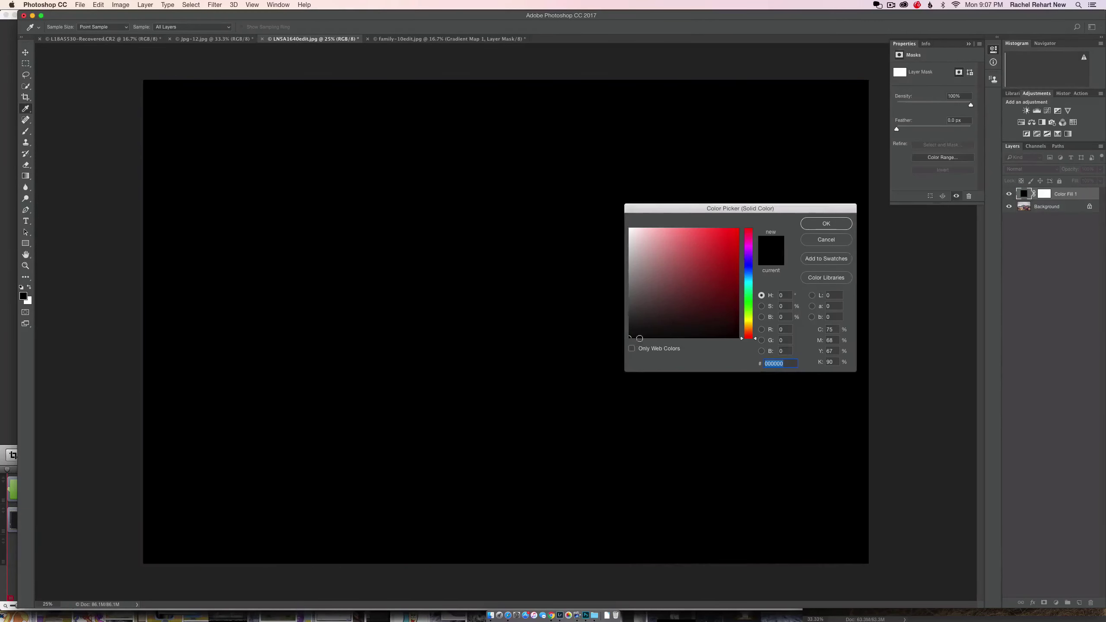
{"action": "left_click", "coordinate": [630, 283]}
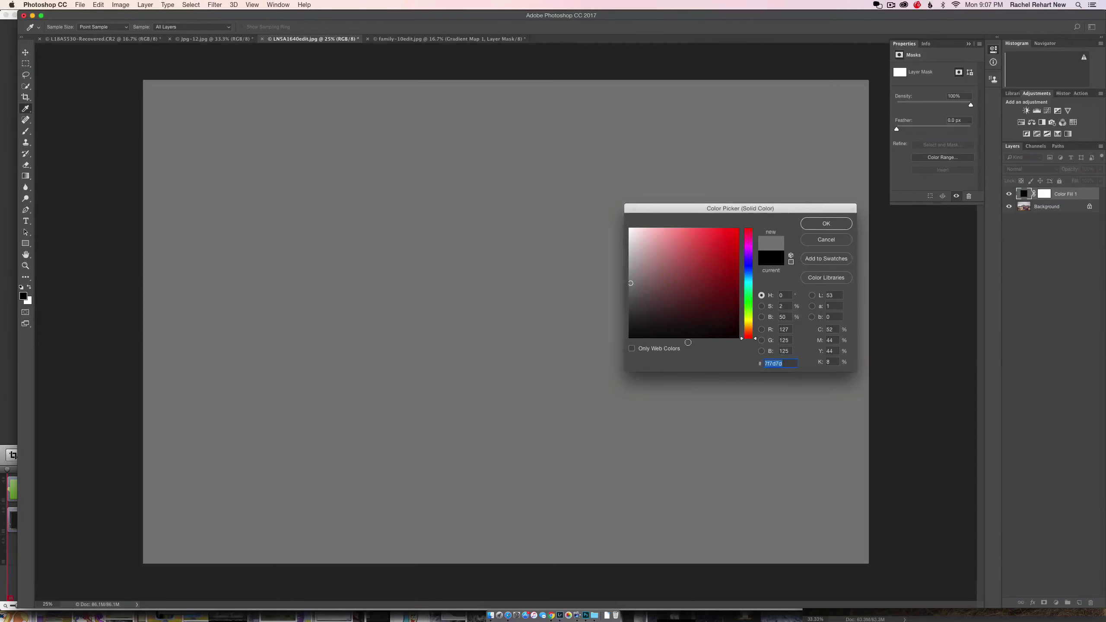
{"action": "left_click", "coordinate": [820, 224]}
{"action": "key", "text": "b"}
Set the grey fill layer's blend mode to Lighten and reduce its opacity to 29%
{"action": "left_click", "coordinate": [1056, 169]}
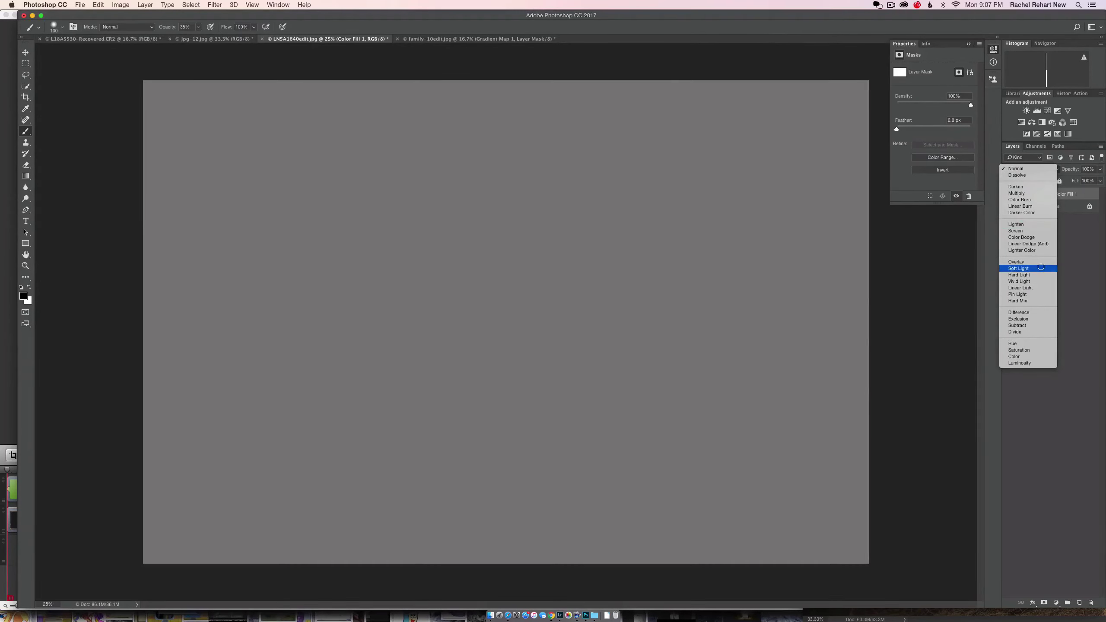
{"action": "left_click", "coordinate": [1032, 224]}
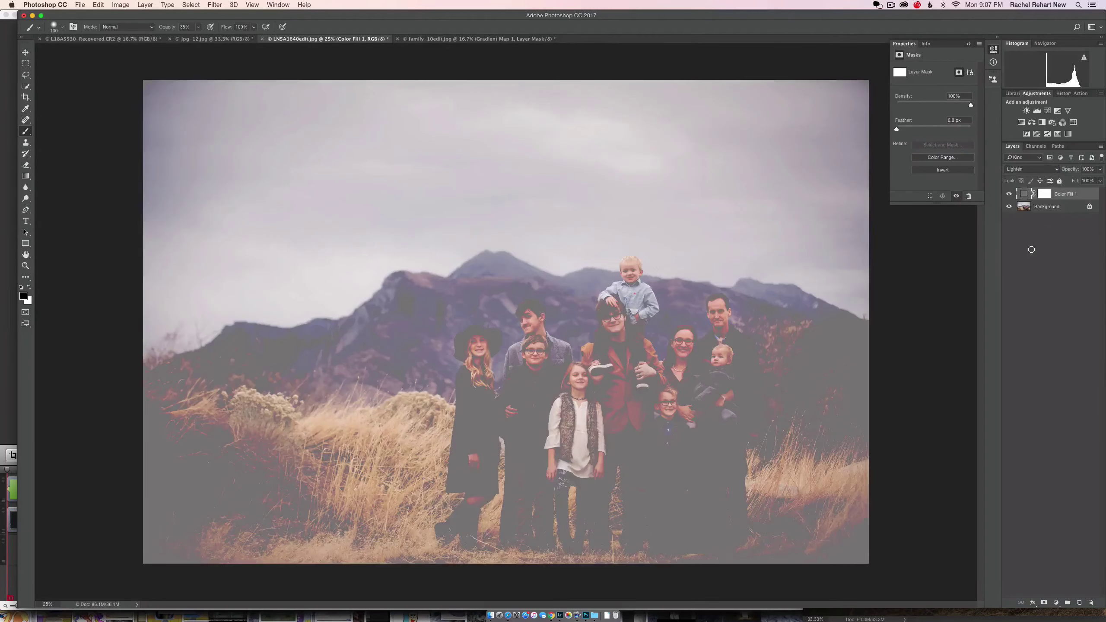
{"action": "left_click", "coordinate": [1100, 169]}
{"action": "left_click_drag", "start_coordinate": [1098, 181], "coordinate": [1072, 182]}
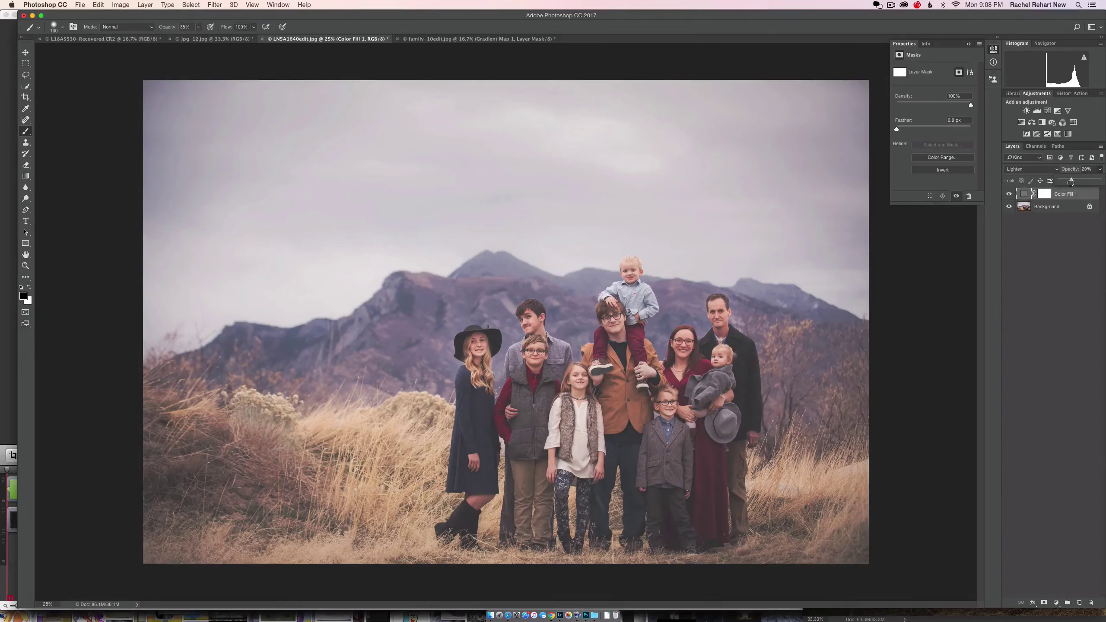
Compare the family photo with the grey fill layer hidden and shown
{"action": "left_click", "coordinate": [1009, 194]}
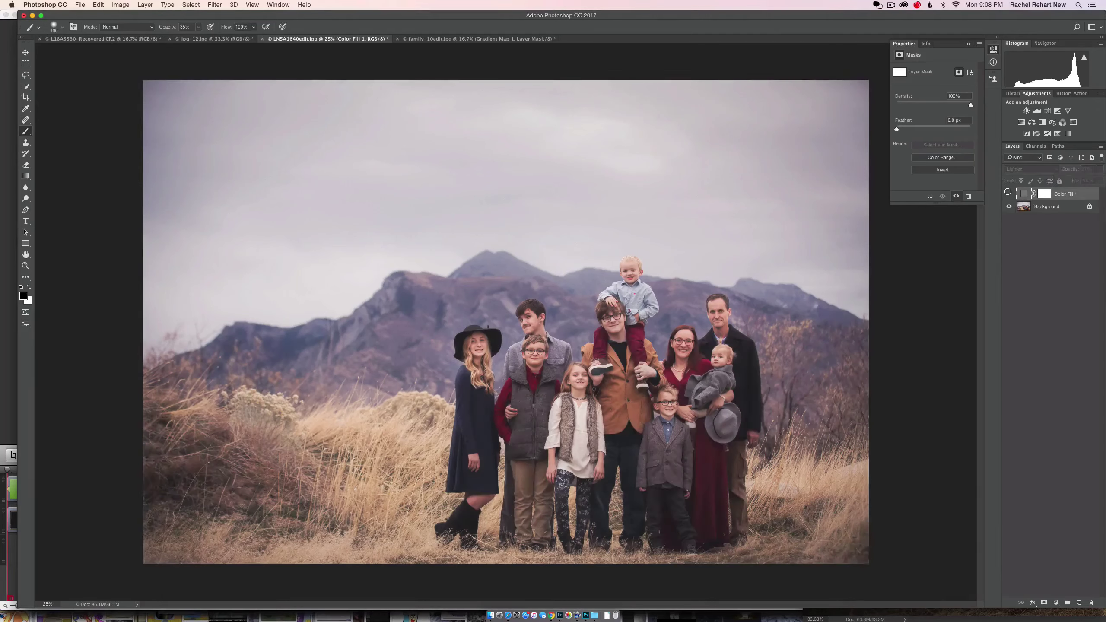
{"action": "left_click", "coordinate": [1009, 194]}
{"action": "left_click", "coordinate": [1009, 194]}
{"action": "left_click", "coordinate": [1009, 194]}
{"action": "left_click", "coordinate": [1009, 194]}
Reduce the fill layer's opacity to 22% and toggle its visibility to compare the matte effect
{"action": "left_click", "coordinate": [1100, 169]}
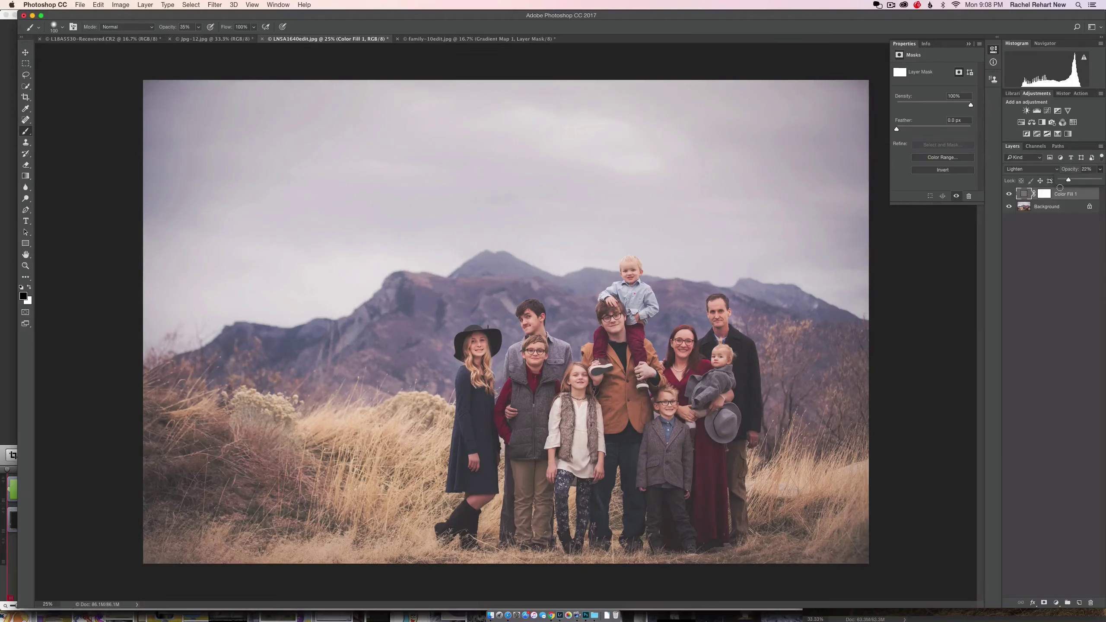
{"action": "left_click", "coordinate": [1009, 194]}
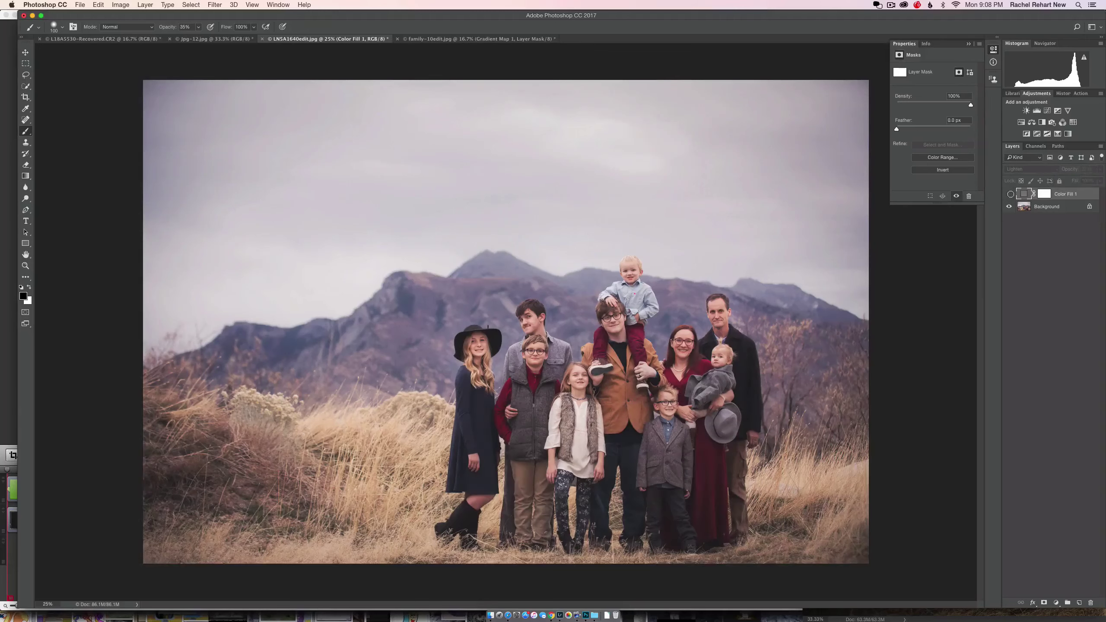
{"action": "left_click", "coordinate": [1009, 194]}
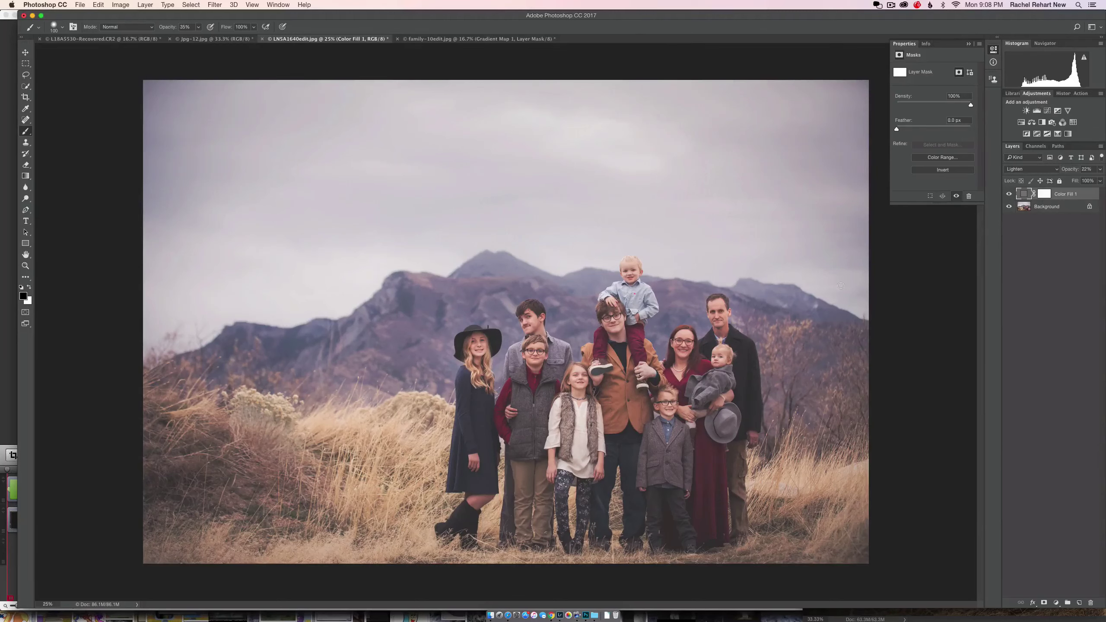
{"action": "left_click", "coordinate": [1010, 194]}
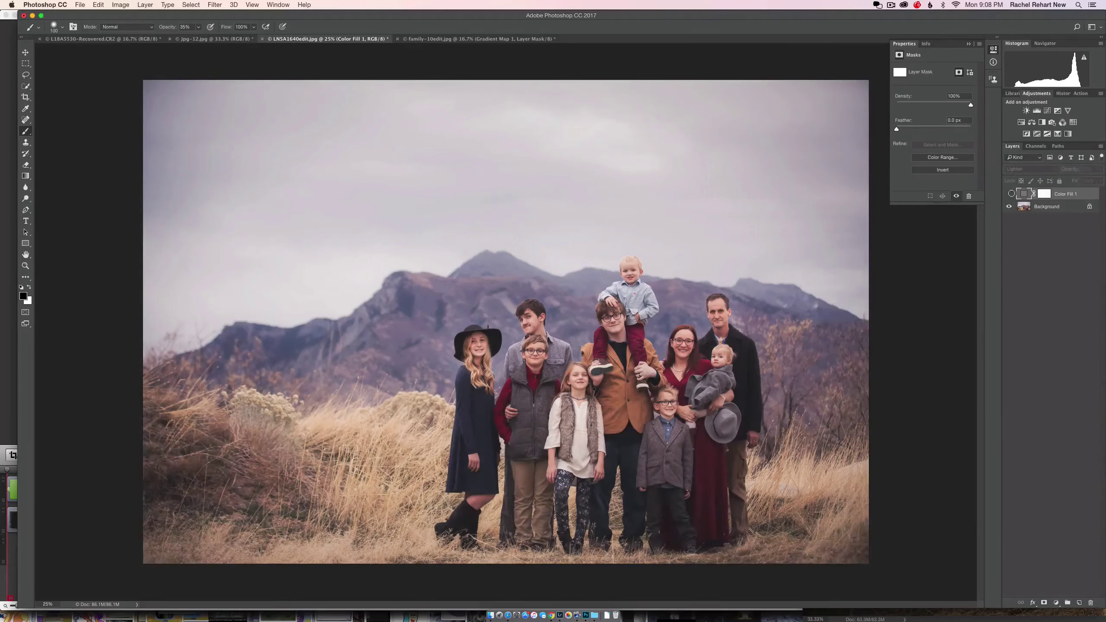
{"action": "left_click", "coordinate": [1009, 194]}
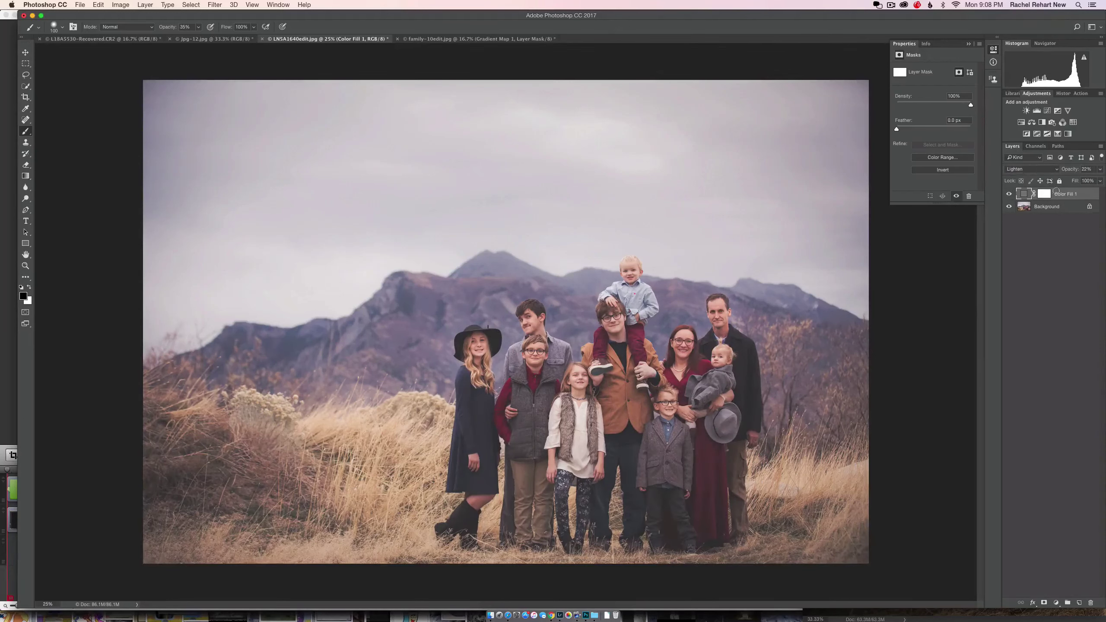
Try a deep violet for the fill layer, then recolor it to dark orange-brown 724005
{"action": "double_click", "coordinate": [1023, 193]}
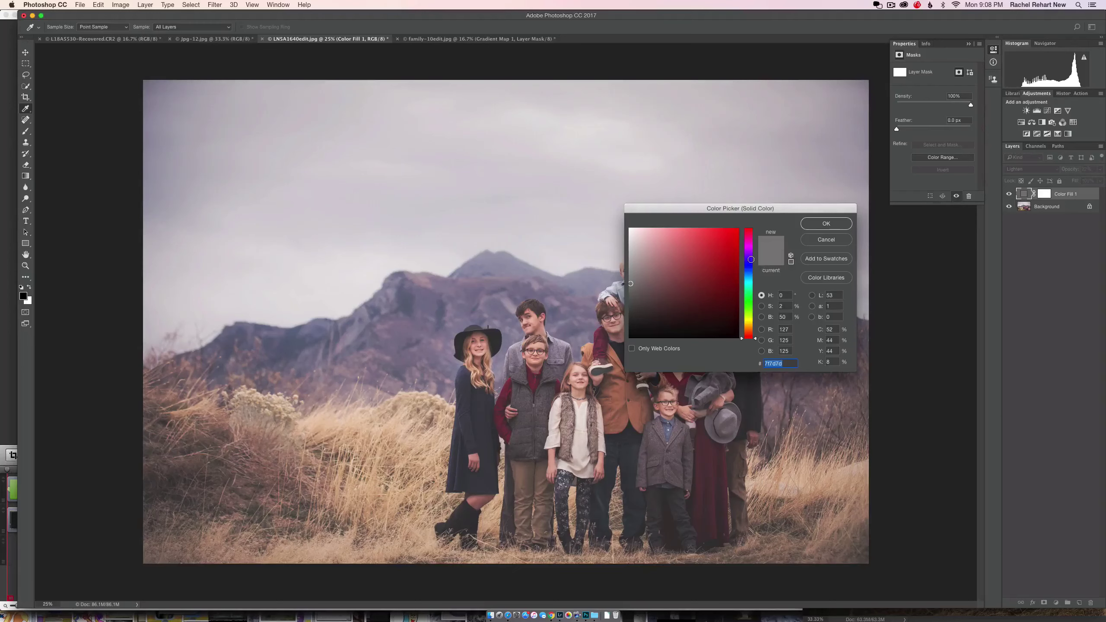
{"action": "left_click", "coordinate": [749, 259]}
{"action": "left_click_drag", "start_coordinate": [729, 297], "coordinate": [733, 289]}
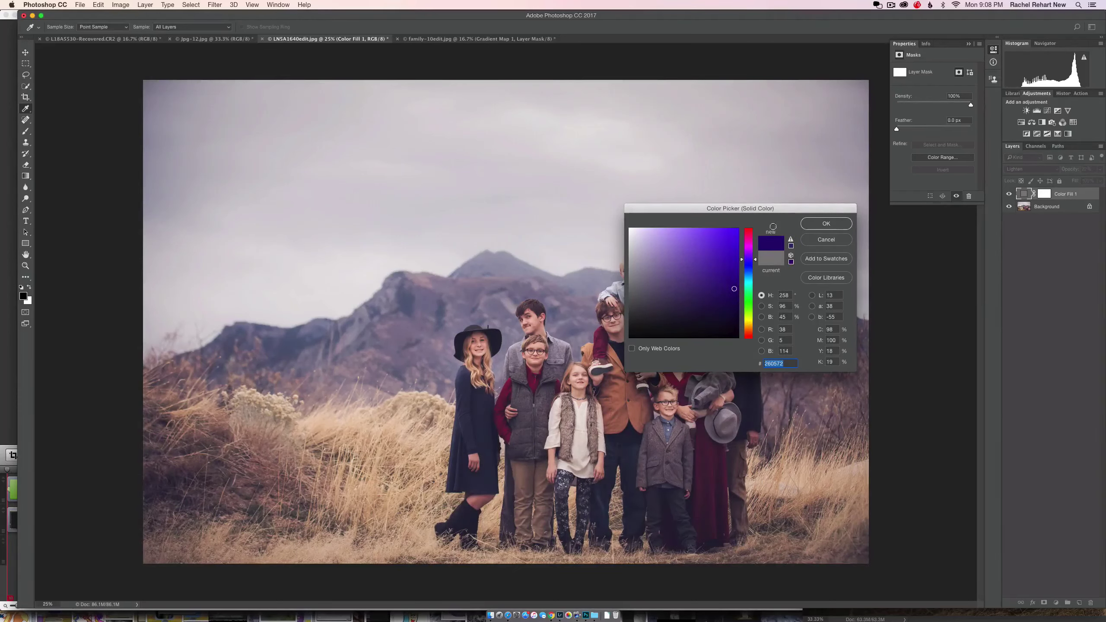
{"action": "left_click_drag", "start_coordinate": [798, 206], "coordinate": [963, 357]}
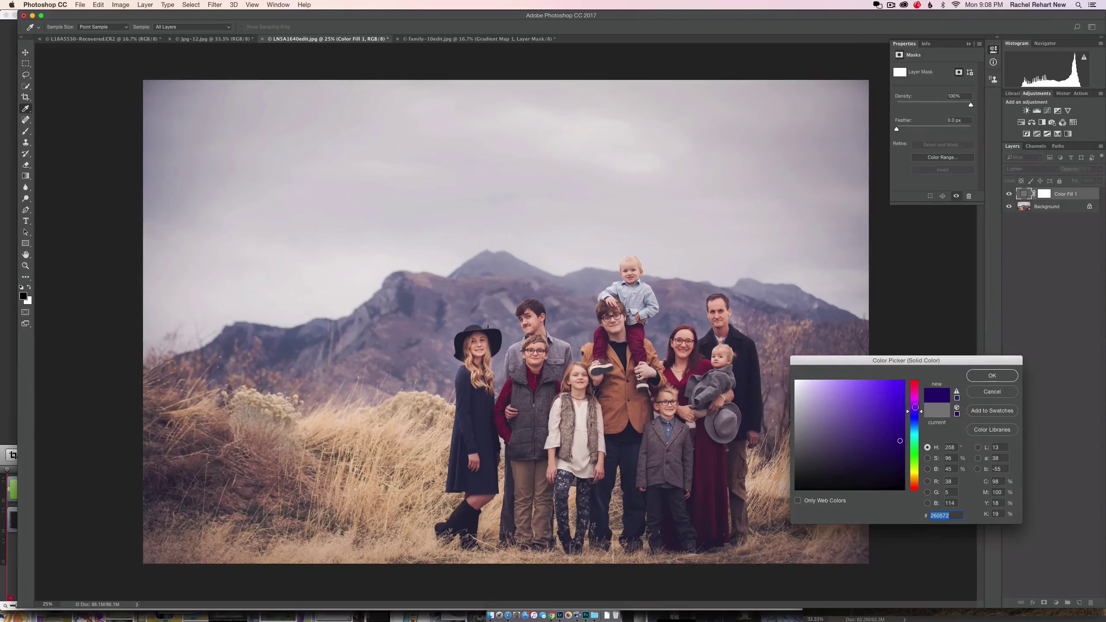
{"action": "left_click", "coordinate": [916, 480]}
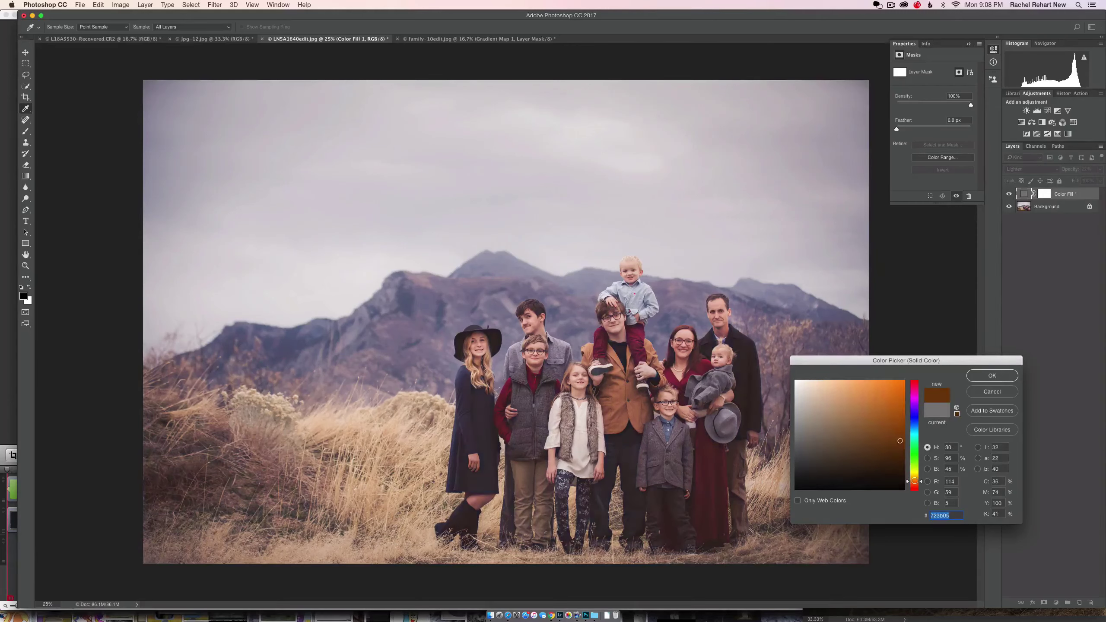
{"action": "left_click_drag", "start_coordinate": [916, 476], "coordinate": [916, 481]}
{"action": "left_click", "coordinate": [993, 376]}
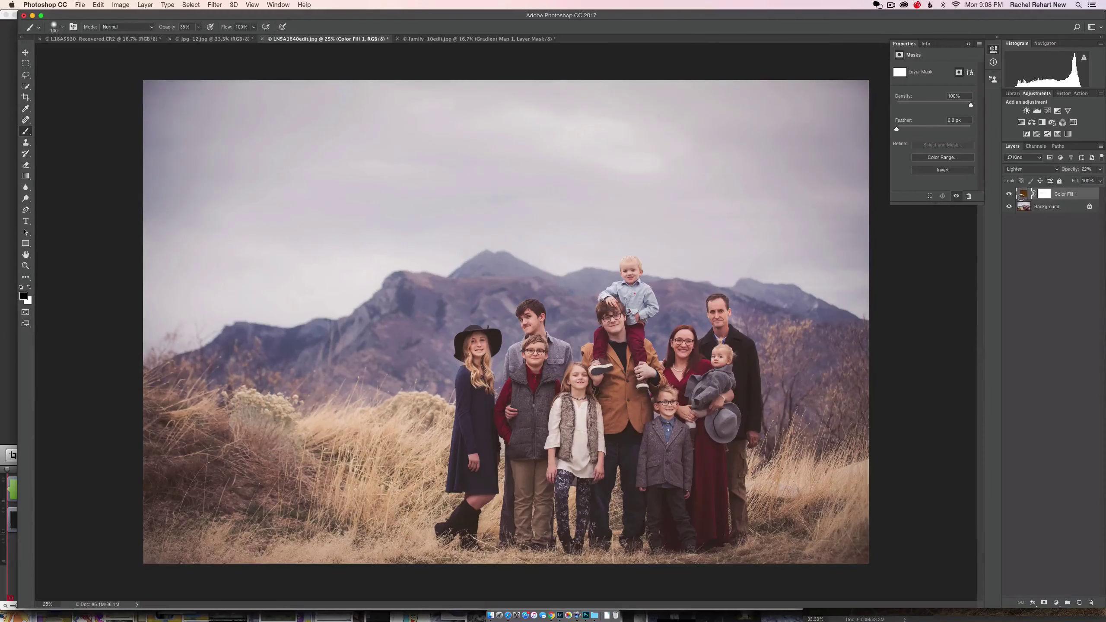
Set the brown fill layer's blend mode to Soft Light and compare the photo with the layer hidden and shown
{"action": "left_click", "coordinate": [1055, 170]}
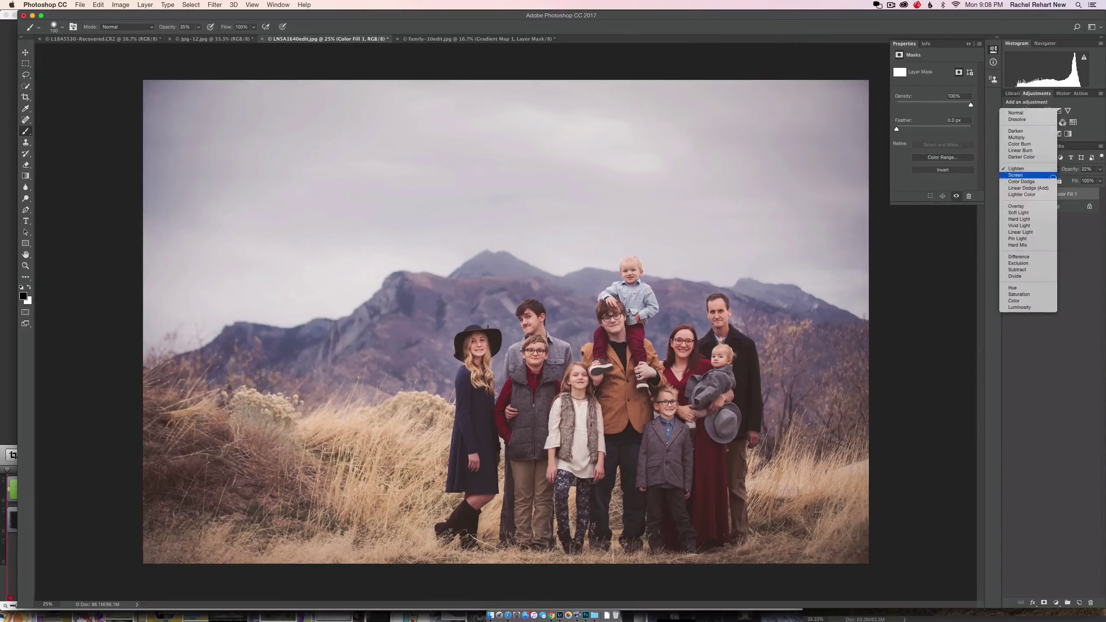
{"action": "left_click", "coordinate": [1039, 212]}
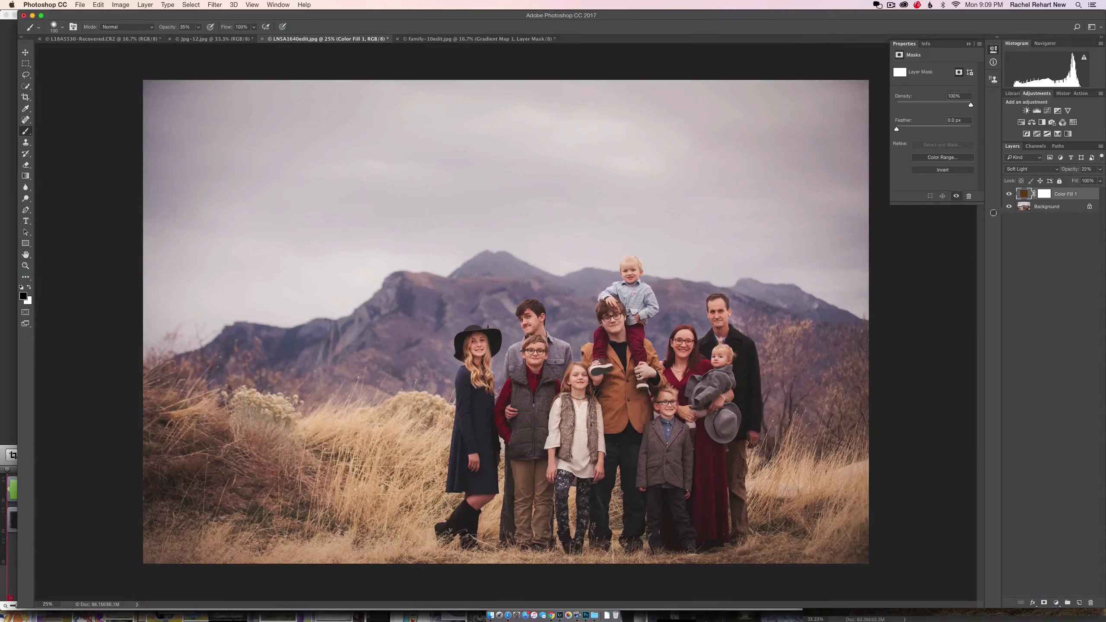
{"action": "left_click", "coordinate": [1010, 194]}
{"action": "left_click", "coordinate": [1010, 195]}
{"action": "left_click", "coordinate": [1010, 194]}
{"action": "left_click", "coordinate": [1010, 195]}
Try violet and magenta hues for the family photo's fill layer and restore the brown 724005
{"action": "double_click", "coordinate": [1024, 194]}
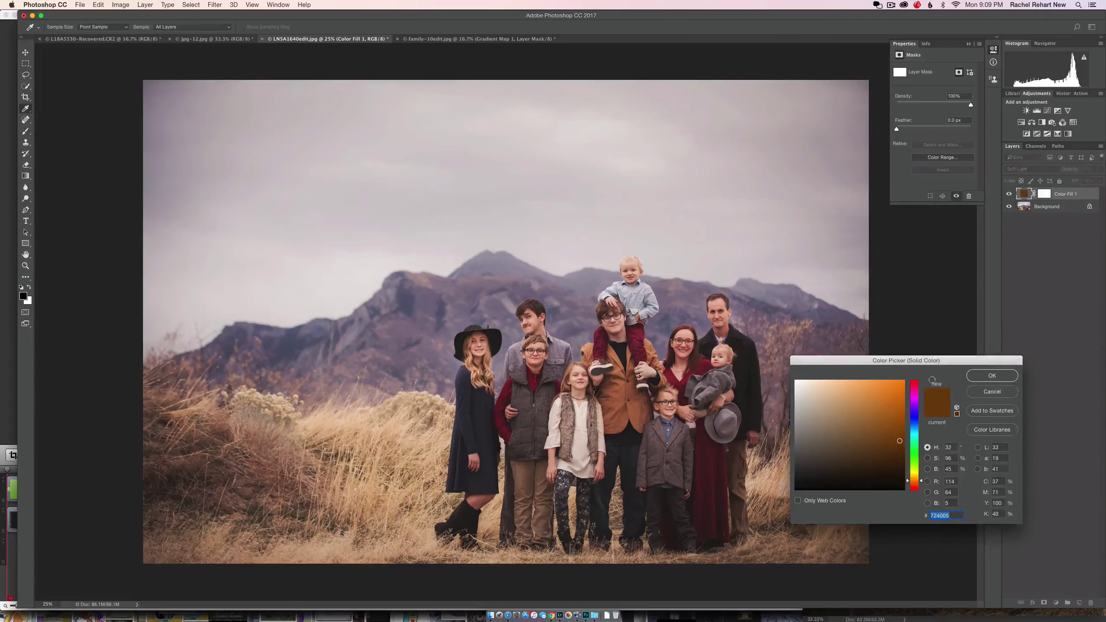
{"action": "left_click", "coordinate": [915, 406]}
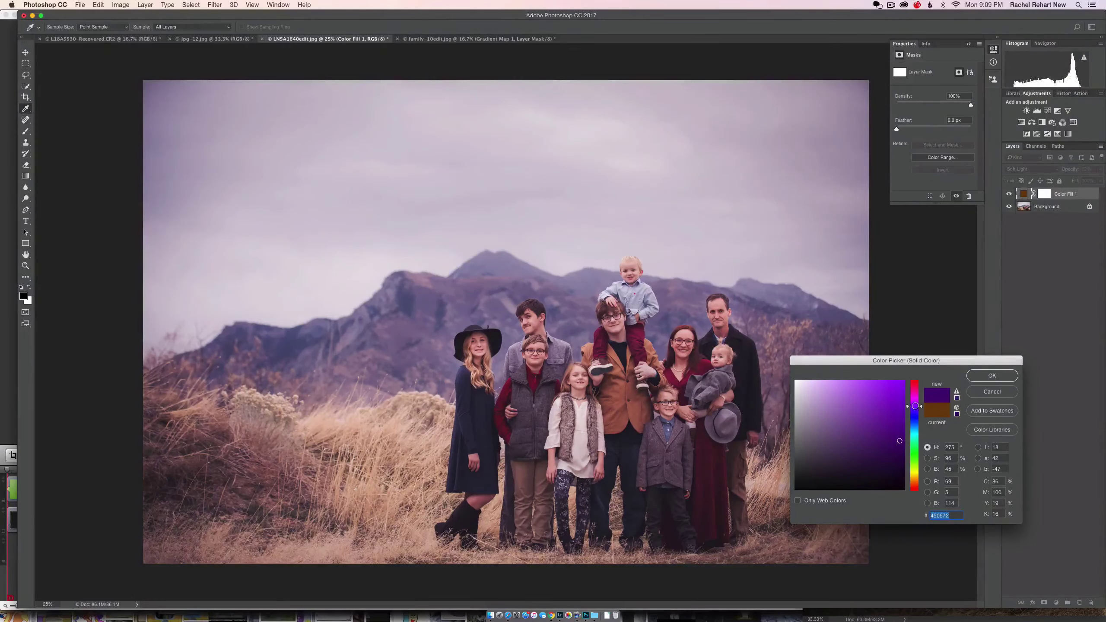
{"action": "left_click_drag", "start_coordinate": [915, 406], "coordinate": [917, 417]}
{"action": "left_click", "coordinate": [915, 386]}
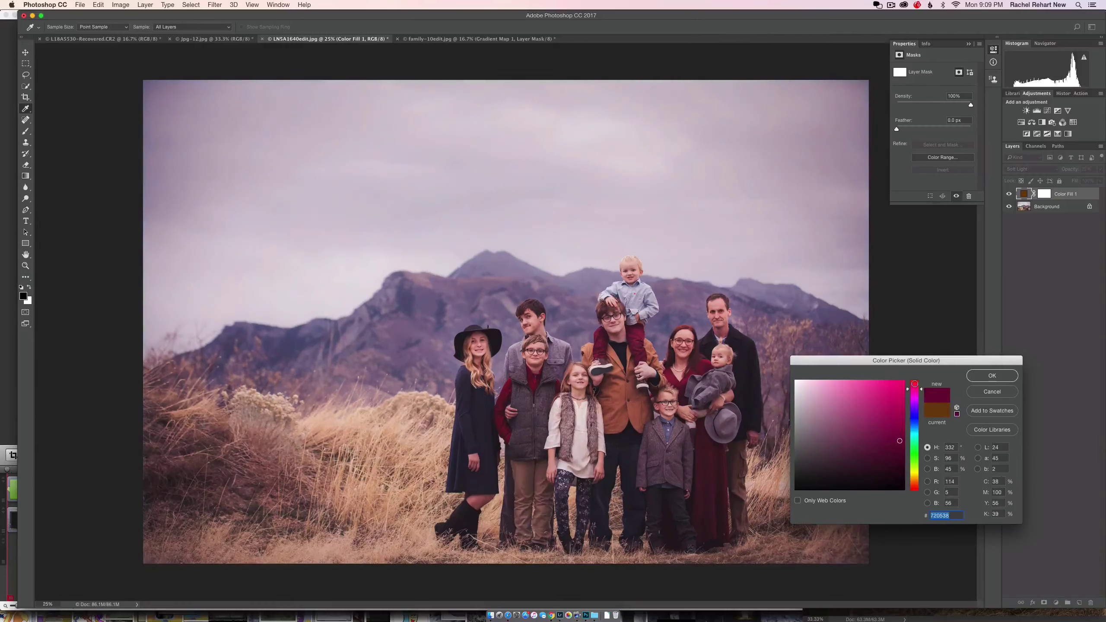
{"action": "left_click", "coordinate": [916, 395]}
{"action": "left_click", "coordinate": [934, 414]}
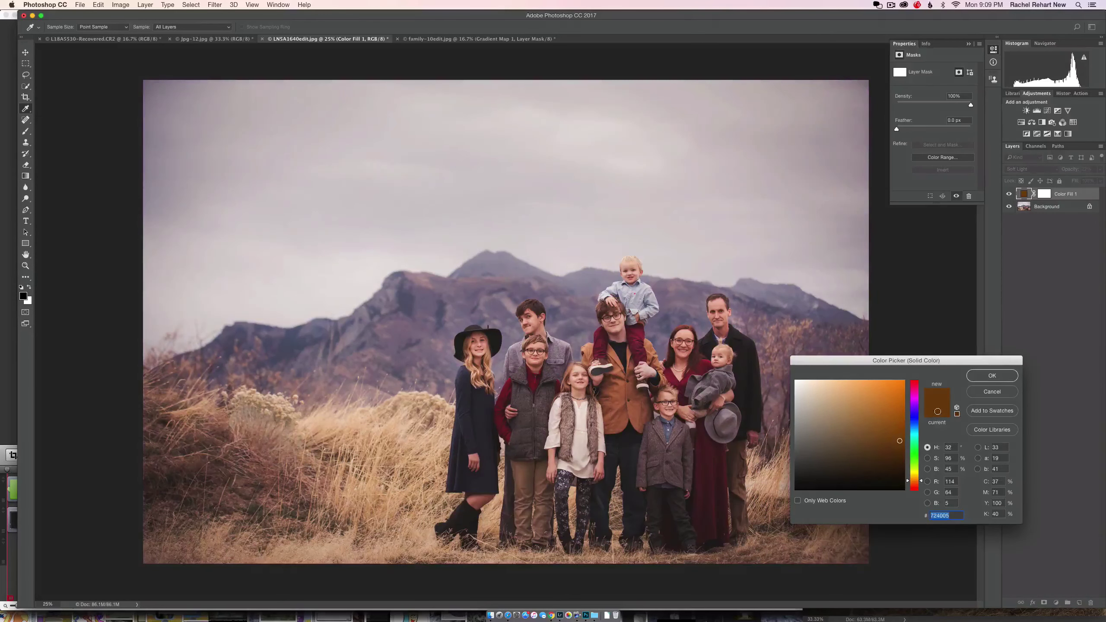
{"action": "left_click", "coordinate": [995, 378]}
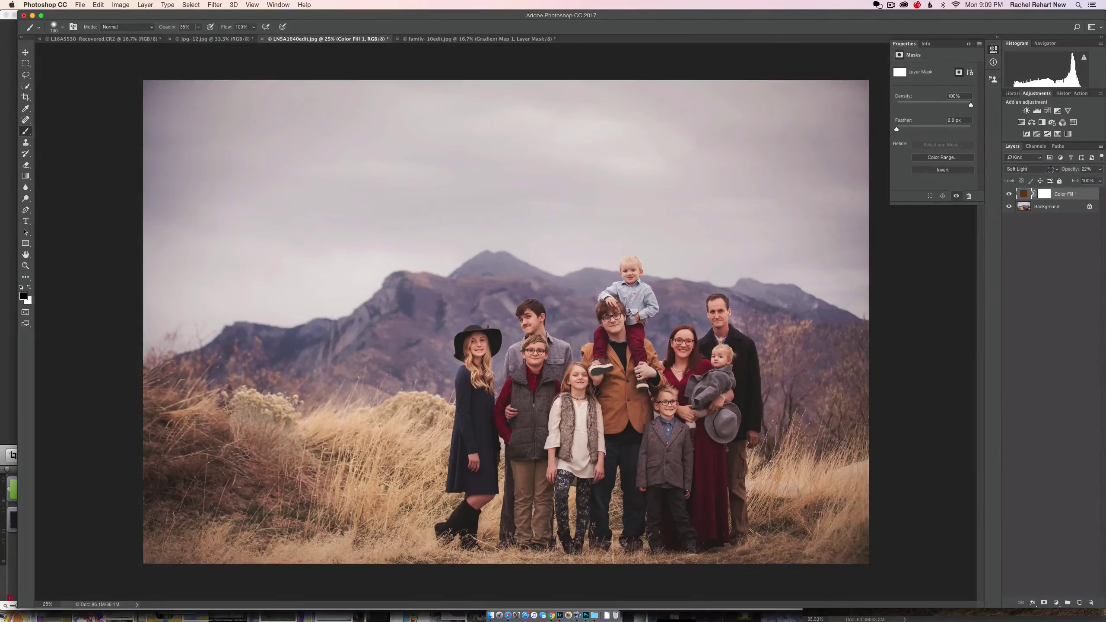
Try Overlay and Screen as the fill layer's blend mode, and compare the Screen effect with the layer hidden and shown
{"action": "left_click", "coordinate": [1052, 170]}
{"action": "left_click", "coordinate": [1044, 162]}
{"action": "left_click", "coordinate": [1053, 170]}
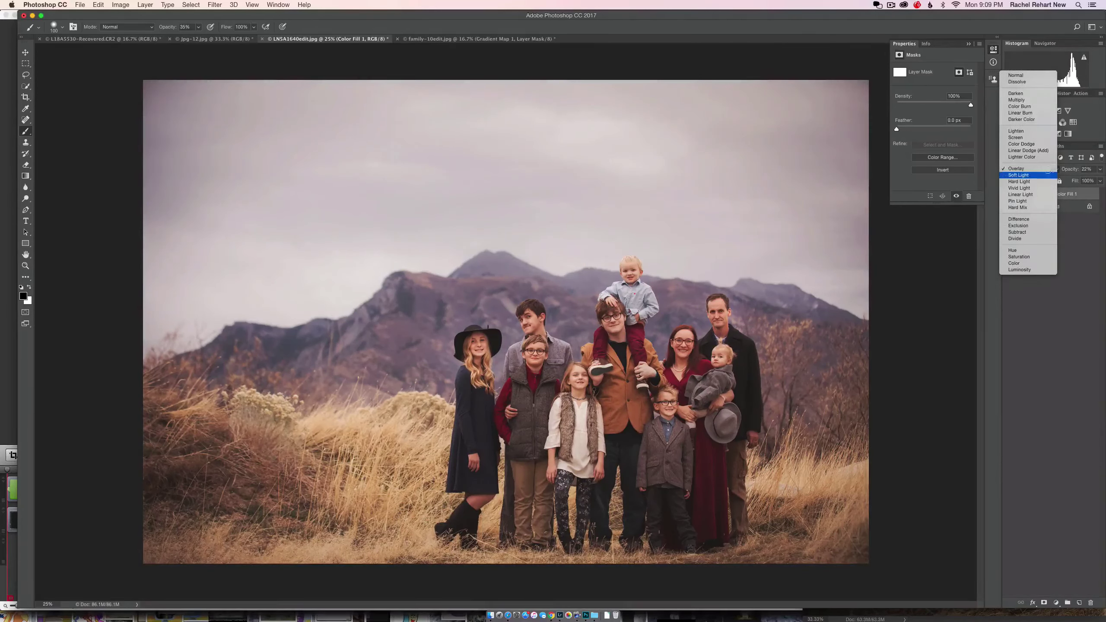
{"action": "left_click", "coordinate": [1019, 137]}
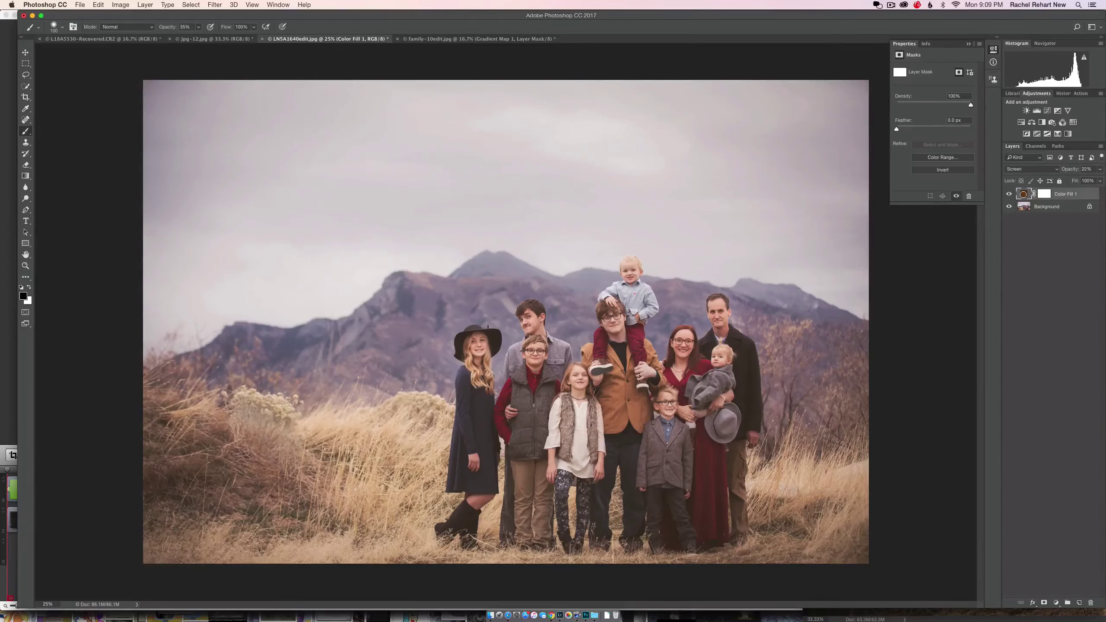
{"action": "left_click", "coordinate": [1008, 194]}
{"action": "left_click", "coordinate": [1009, 194]}
{"action": "left_click", "coordinate": [1008, 195]}
{"action": "left_click", "coordinate": [1009, 194]}
Lower the fill layer's opacity to 15% and toggle its visibility to compare the softer effect
{"action": "left_click", "coordinate": [1100, 169]}
{"action": "left_click_drag", "start_coordinate": [1069, 180], "coordinate": [1065, 179]}
{"action": "left_click", "coordinate": [1008, 194]}
{"action": "left_click", "coordinate": [1008, 194]}
Try golden c99130 and red c94d30 as the fill layer's color, and discard the change
{"action": "double_click", "coordinate": [1024, 193]}
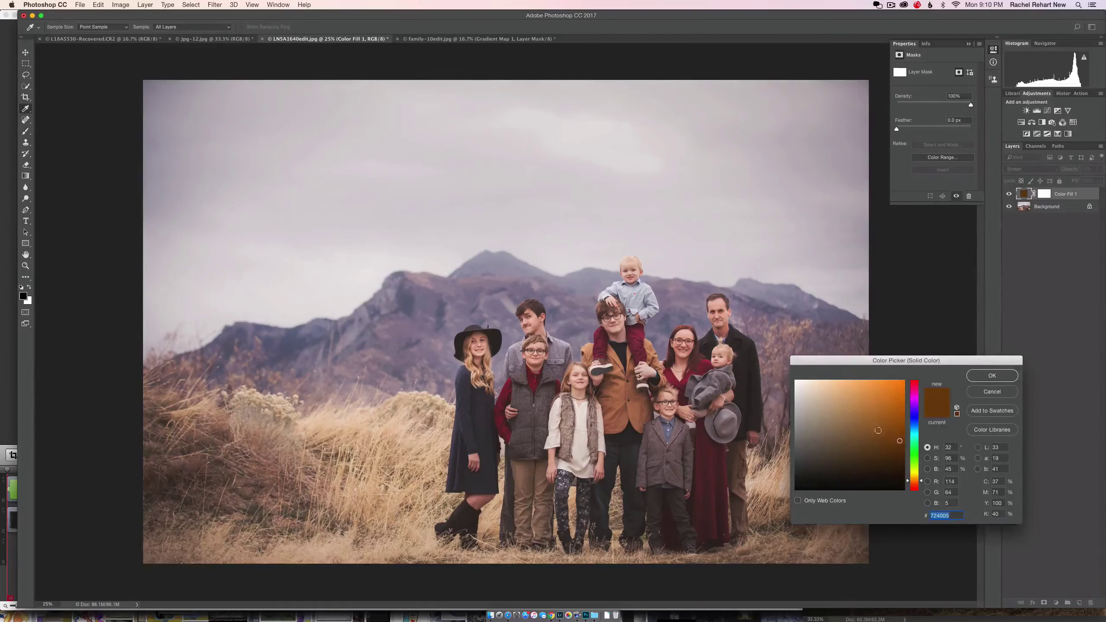
{"action": "left_click", "coordinate": [867, 418]}
{"action": "left_click", "coordinate": [866, 438]}
{"action": "left_click", "coordinate": [880, 404]}
{"action": "left_click", "coordinate": [915, 479]}
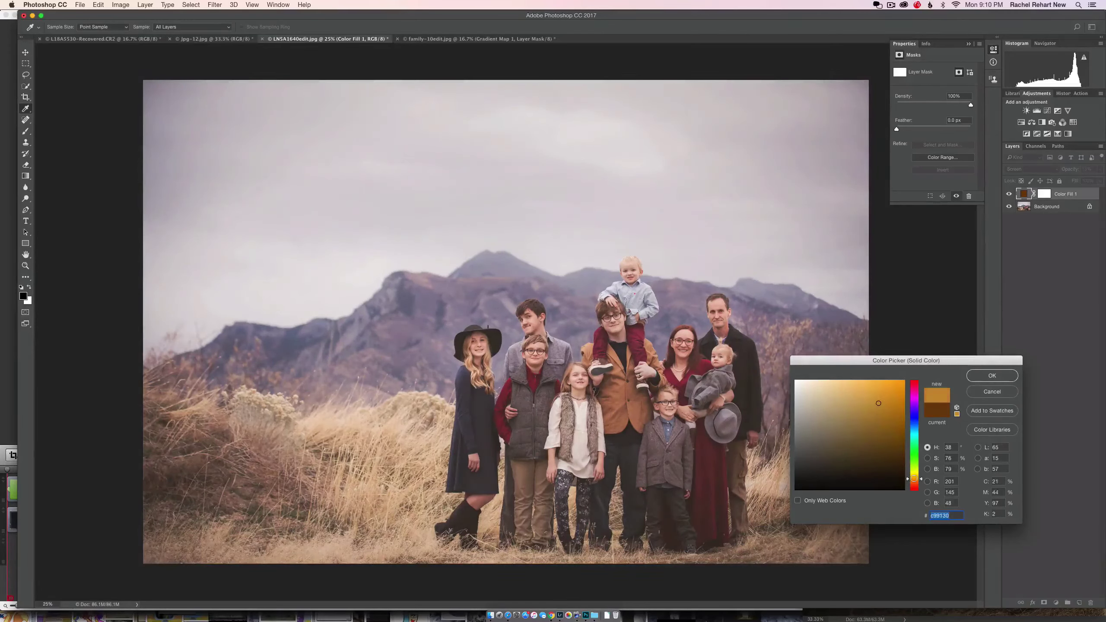
{"action": "left_click", "coordinate": [916, 487]}
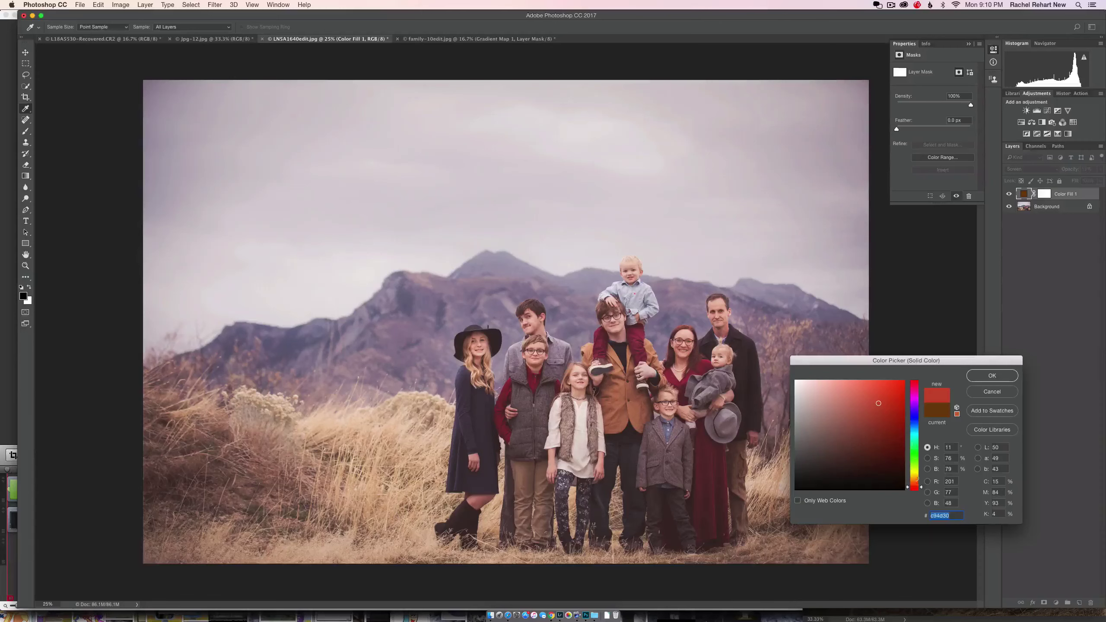
{"action": "left_click", "coordinate": [993, 392]}
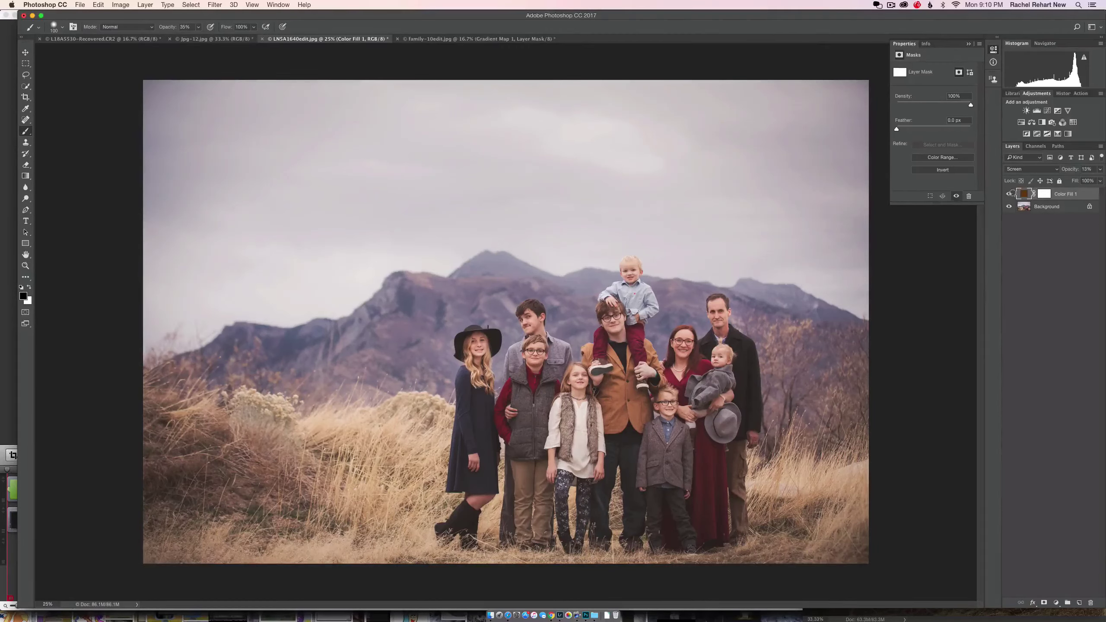
Compare the photo with the fill layer hidden and shown, and raise the layer's opacity to 60%
{"action": "left_click", "coordinate": [1009, 194]}
{"action": "left_click", "coordinate": [1010, 194]}
{"action": "mouse_move", "coordinate": [1100, 169]}
{"action": "left_mouse_down"}
{"action": "mouse_move", "coordinate": [1067, 179]}
{"action": "mouse_move", "coordinate": [1084, 180]}
{"action": "left_mouse_up"}
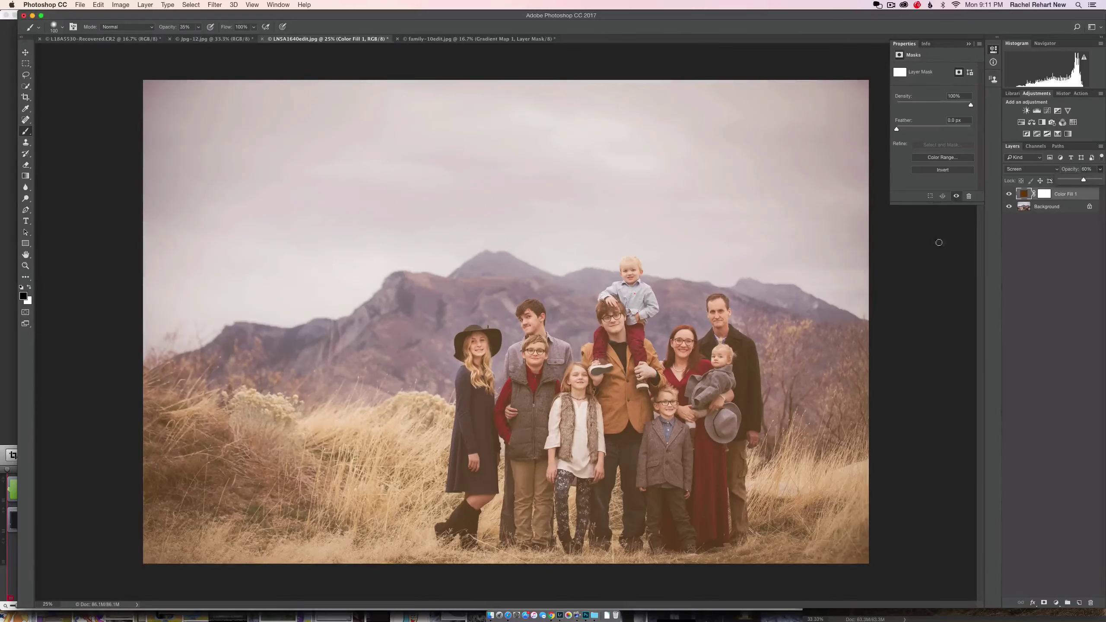
Try Soft Light on the fill layer and switch its blend mode to Lighten
{"action": "left_click", "coordinate": [1056, 168]}
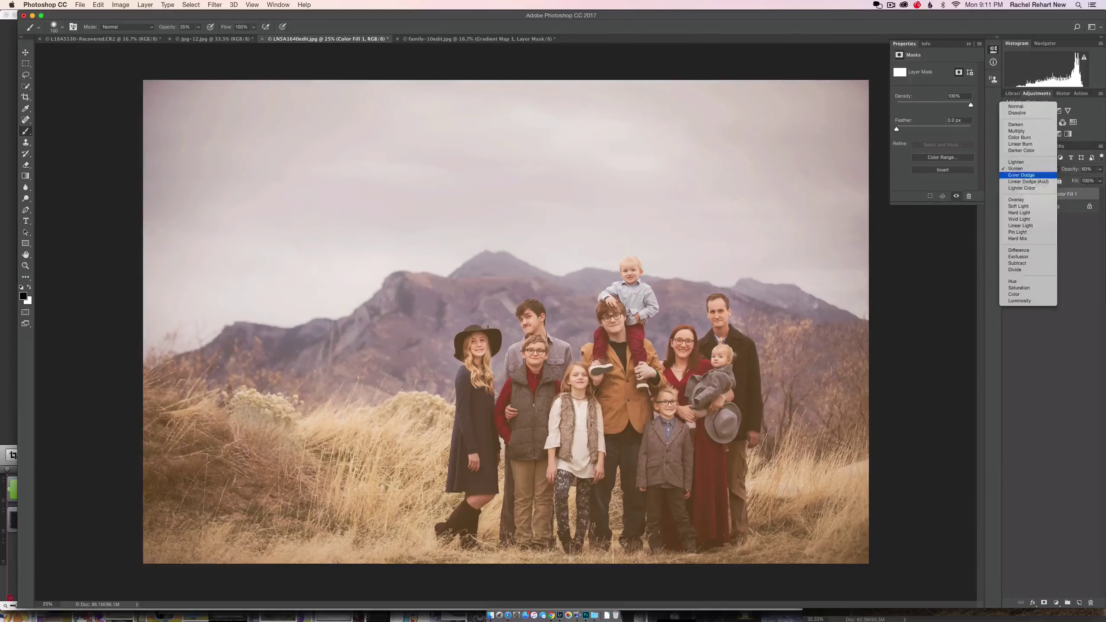
{"action": "left_click", "coordinate": [1032, 207]}
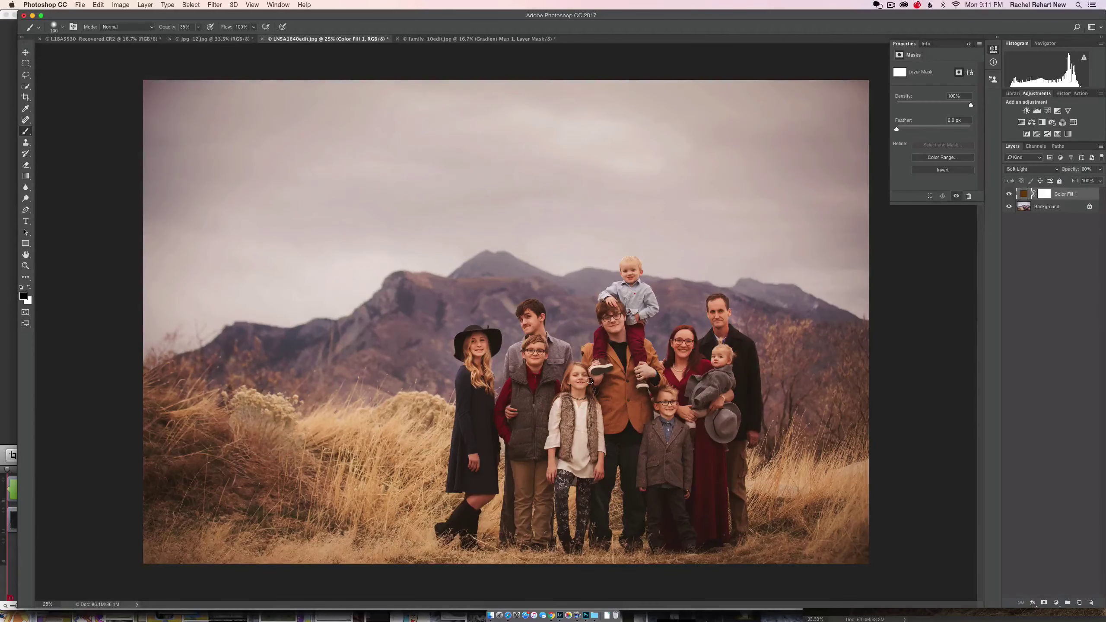
{"action": "left_click", "coordinate": [1052, 171]}
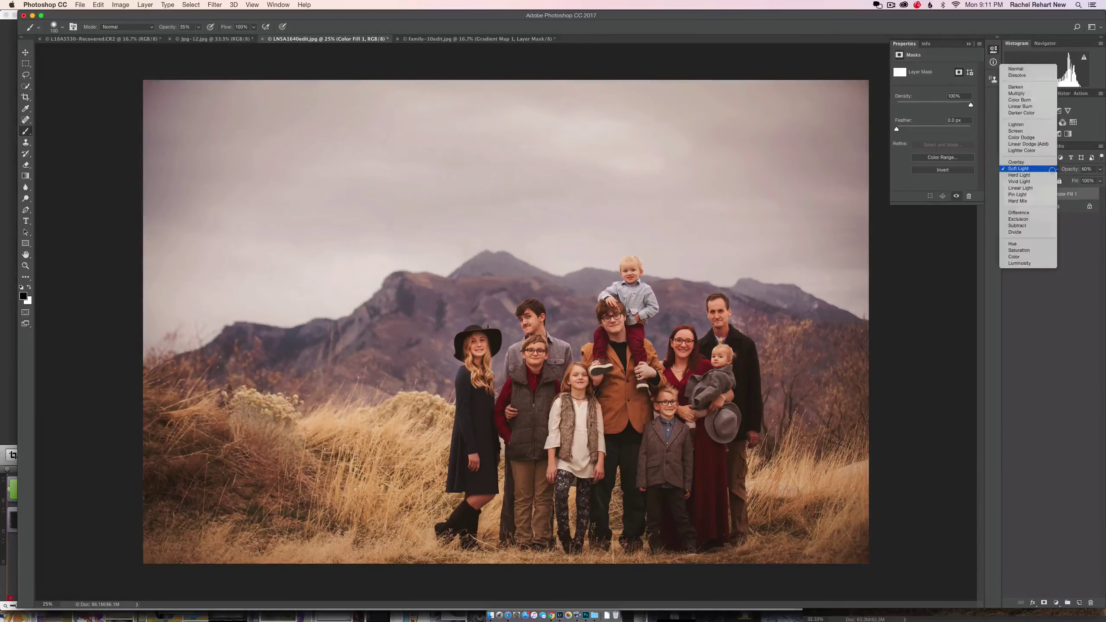
{"action": "left_click", "coordinate": [1027, 127]}
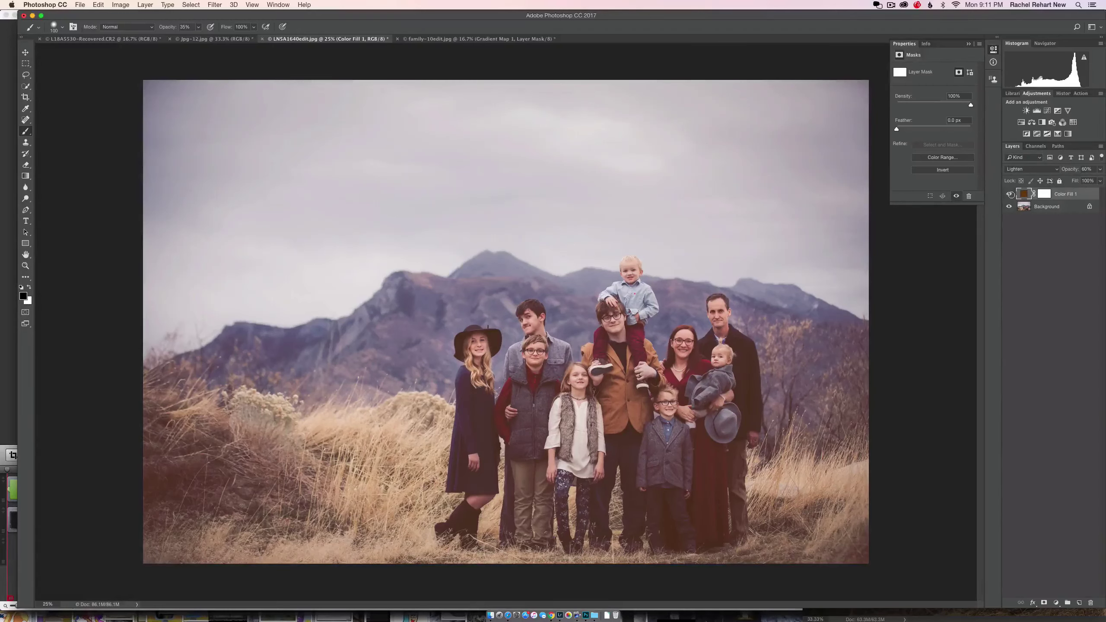
Toggle the fill layer's visibility repeatedly to compare the Lighten effect with the original family photo
{"action": "left_click", "coordinate": [1009, 194]}
{"action": "left_click", "coordinate": [1010, 194]}
{"action": "left_click", "coordinate": [1010, 194]}
{"action": "left_click", "coordinate": [1010, 194]}
{"action": "left_click", "coordinate": [1010, 195]}
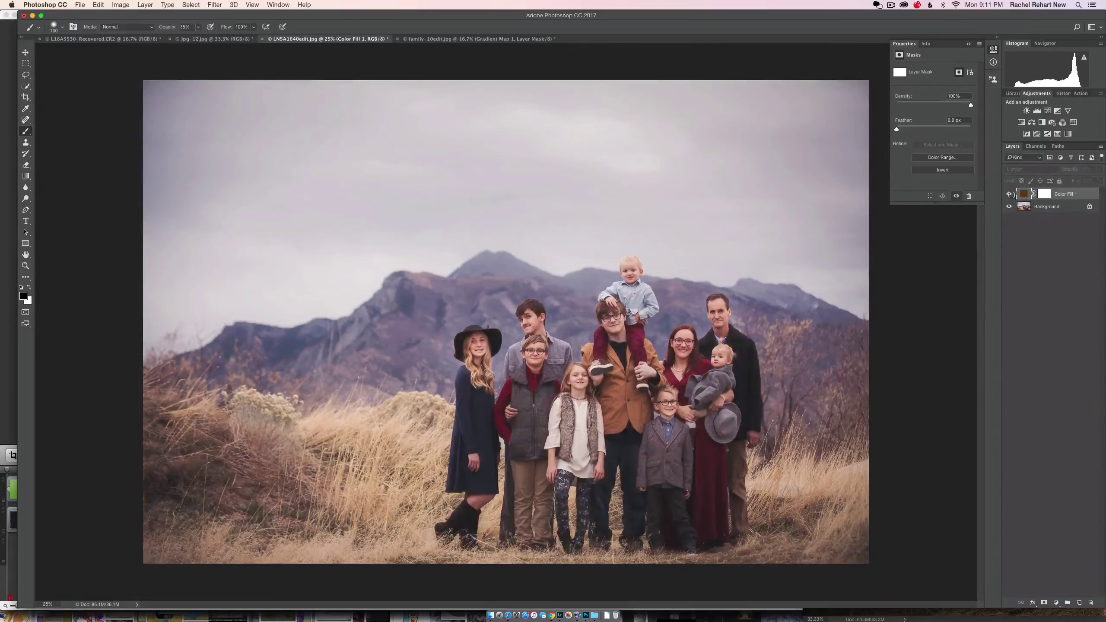
{"action": "left_click", "coordinate": [1011, 194]}
{"action": "left_click", "coordinate": [1010, 195]}
{"action": "left_click", "coordinate": [1009, 195]}
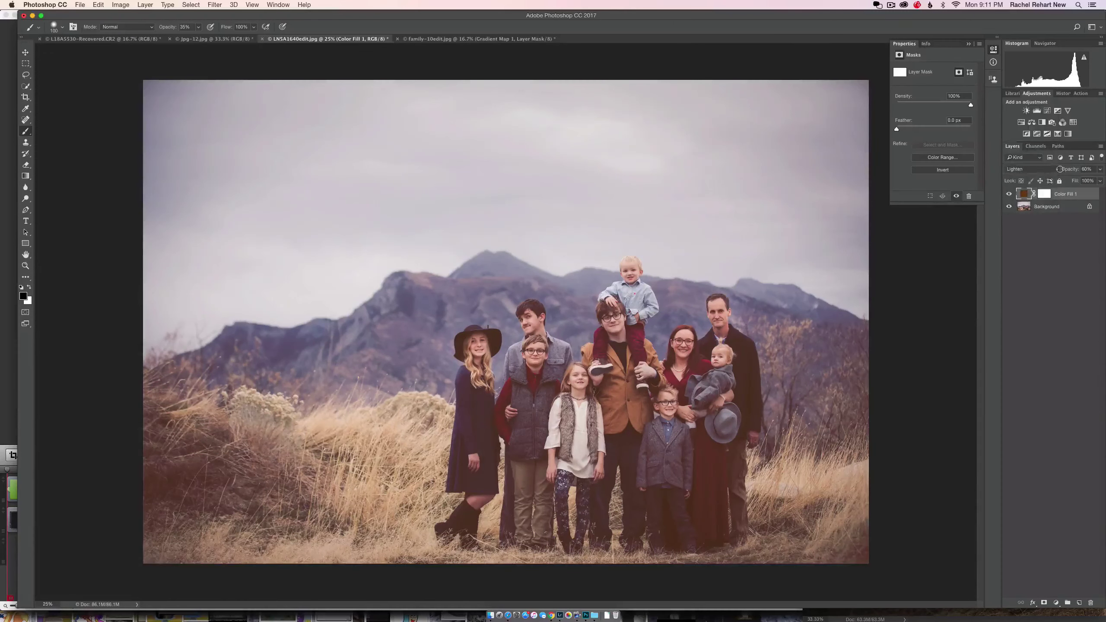
Set the fill layer to Soft Light at 14% opacity and toggle its visibility to check the effect
{"action": "left_click", "coordinate": [1048, 170]}
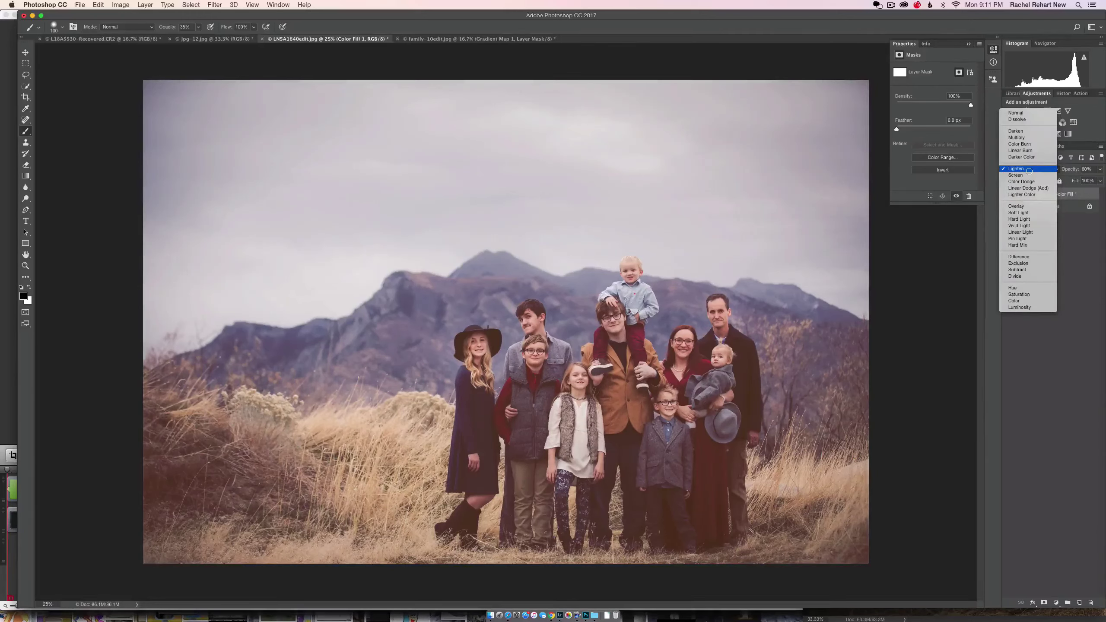
{"action": "left_click", "coordinate": [1030, 213]}
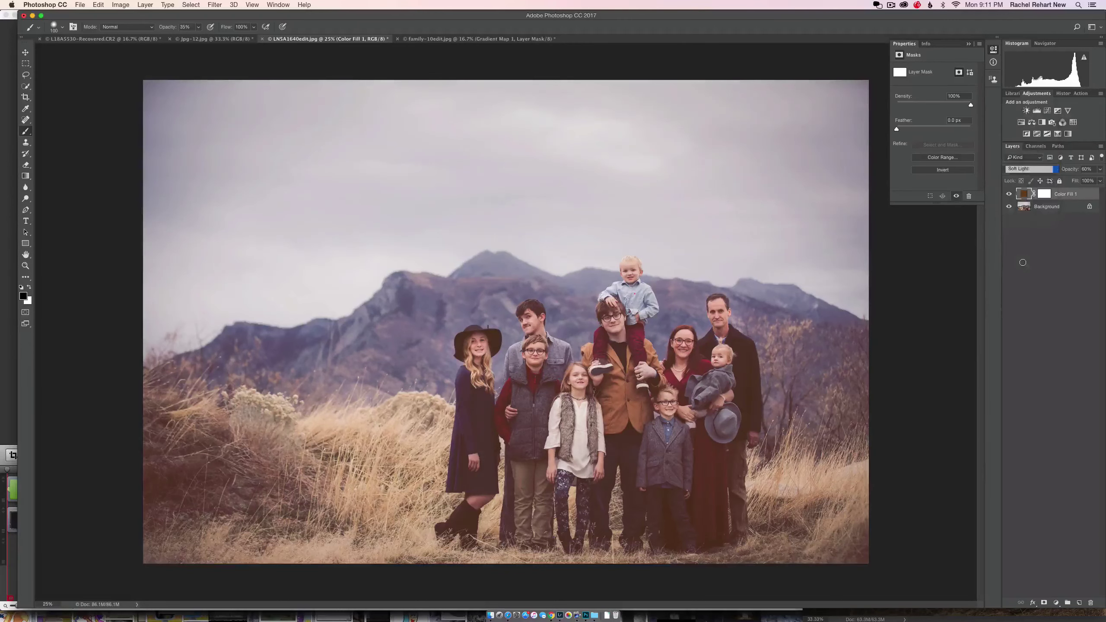
{"action": "left_click", "coordinate": [1099, 169]}
{"action": "left_click_drag", "start_coordinate": [1084, 179], "coordinate": [1065, 179]}
{"action": "left_click", "coordinate": [1008, 194]}
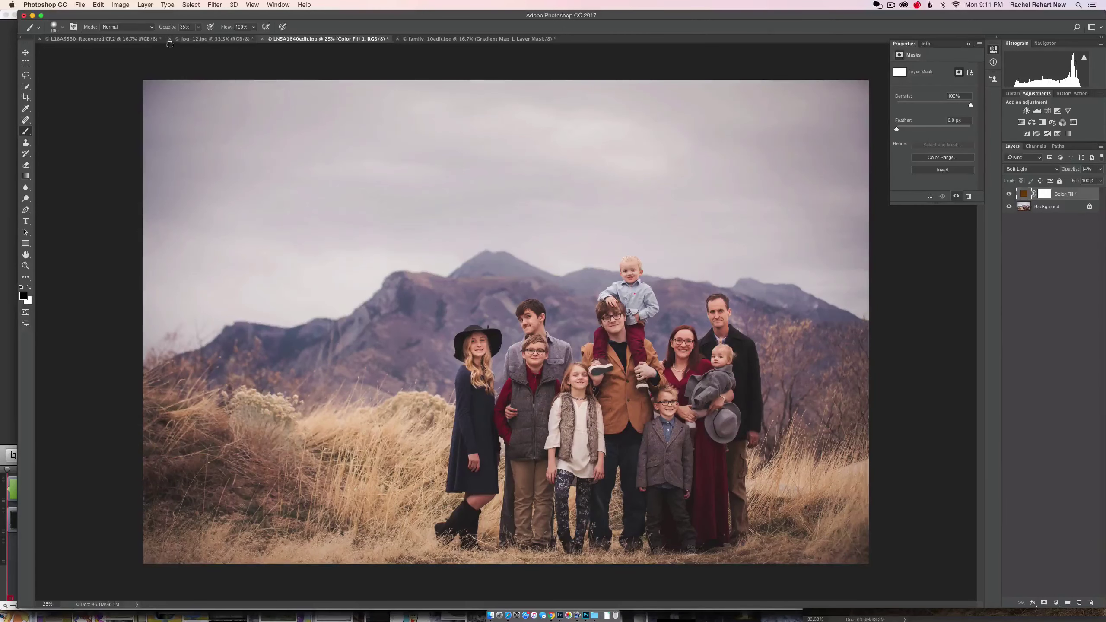
Switch to the jpg-12.jpg photo and add a solid color fill layer in mid grey 817f7f
{"action": "left_click", "coordinate": [205, 39]}
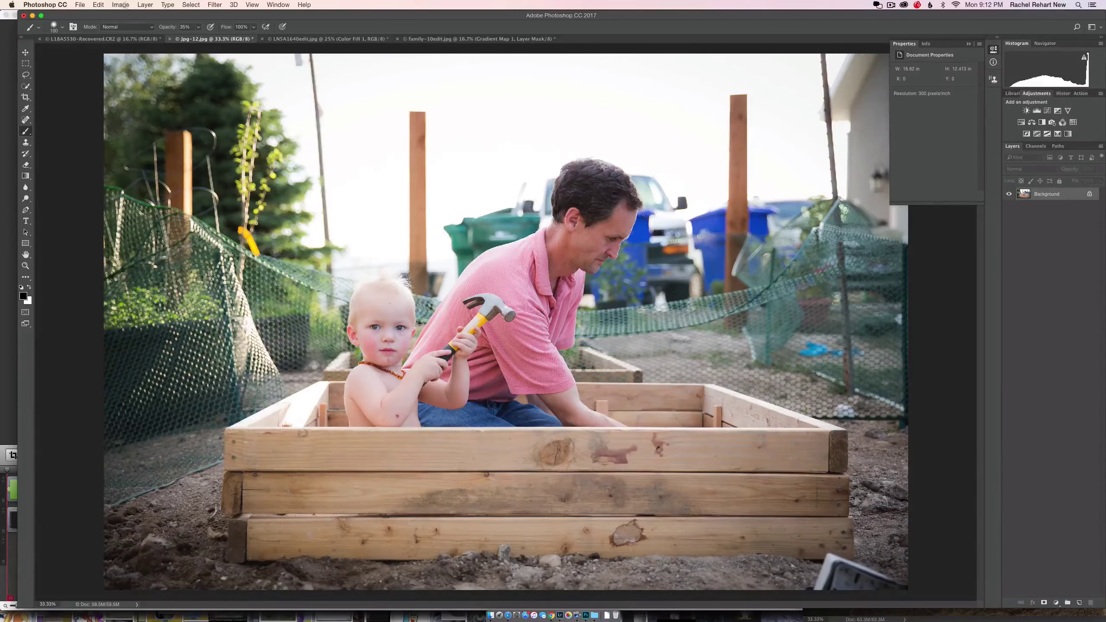
{"action": "left_click", "coordinate": [145, 5]}
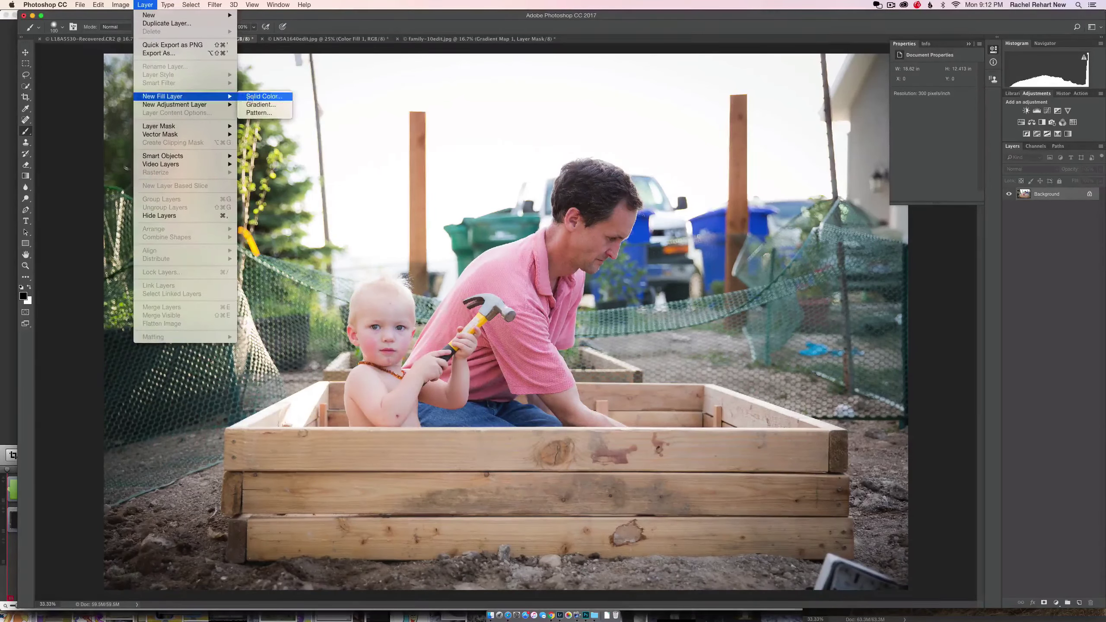
{"action": "left_click", "coordinate": [251, 97]}
{"action": "left_click", "coordinate": [617, 274]}
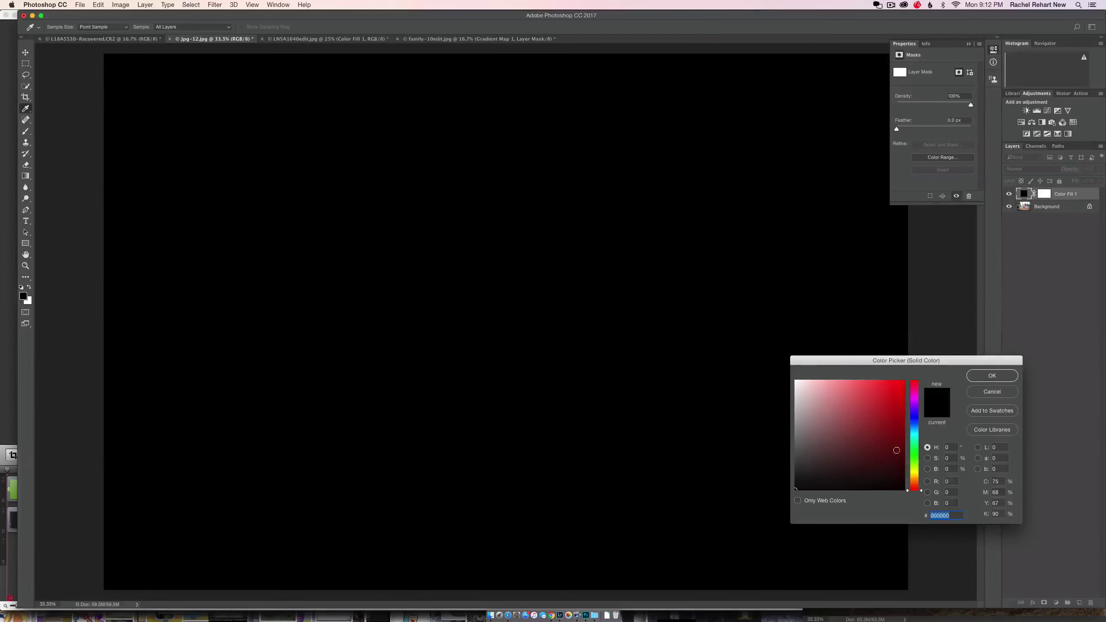
{"action": "left_click", "coordinate": [797, 434]}
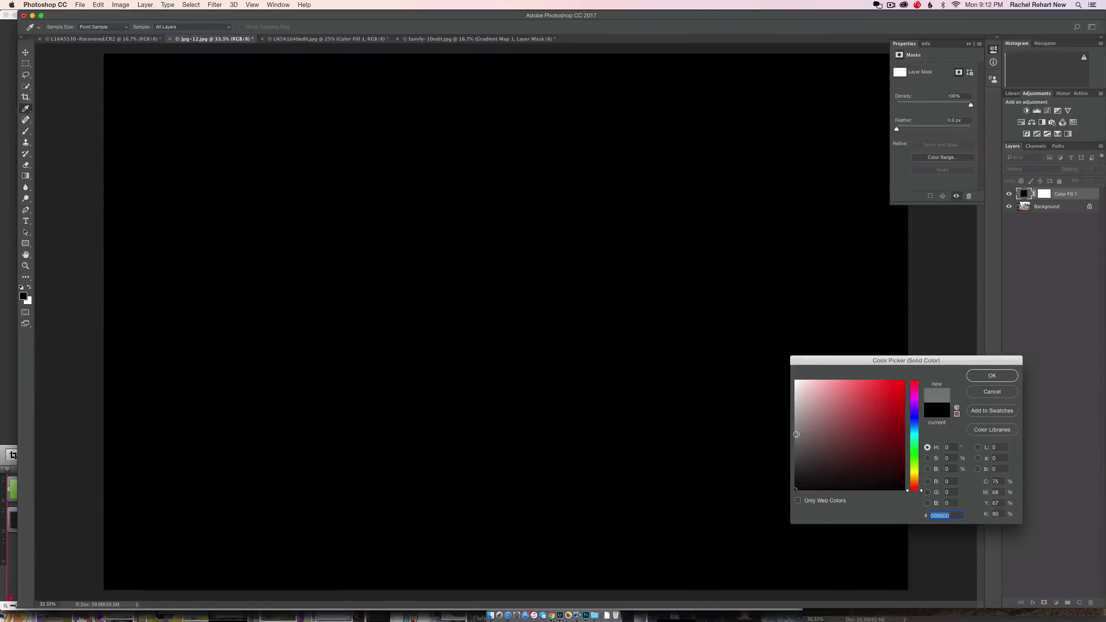
{"action": "left_click", "coordinate": [982, 377]}
{"action": "key", "text": "b"}
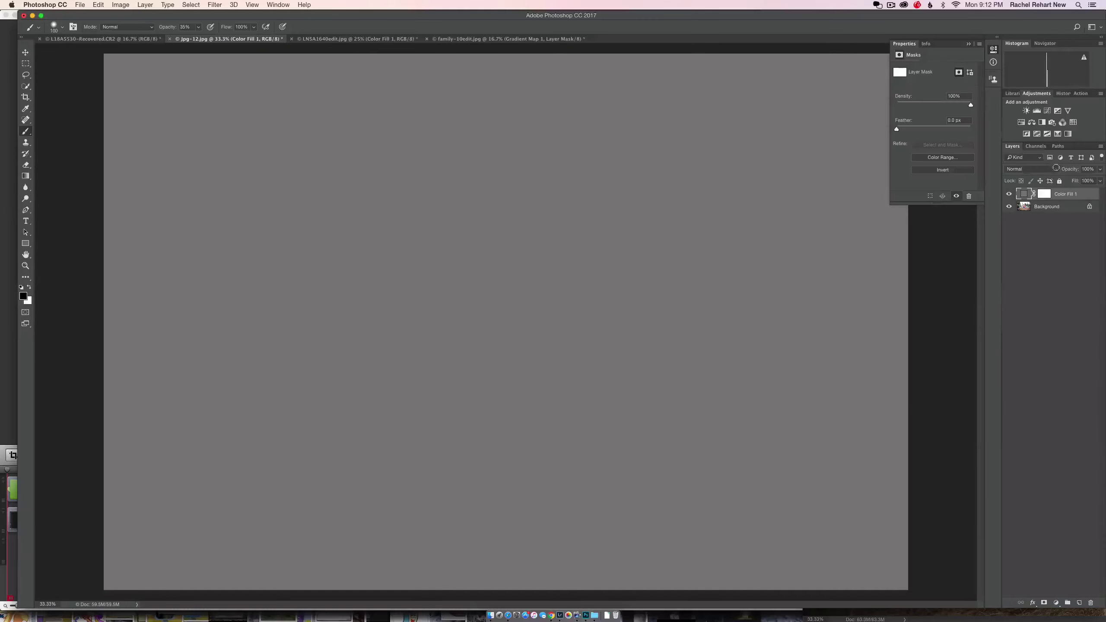
Set the grey fill layer's blend mode to Lighten and its opacity to 23%
{"action": "left_click", "coordinate": [1055, 168]}
{"action": "left_click", "coordinate": [1025, 224]}
{"action": "left_click", "coordinate": [1101, 169]}
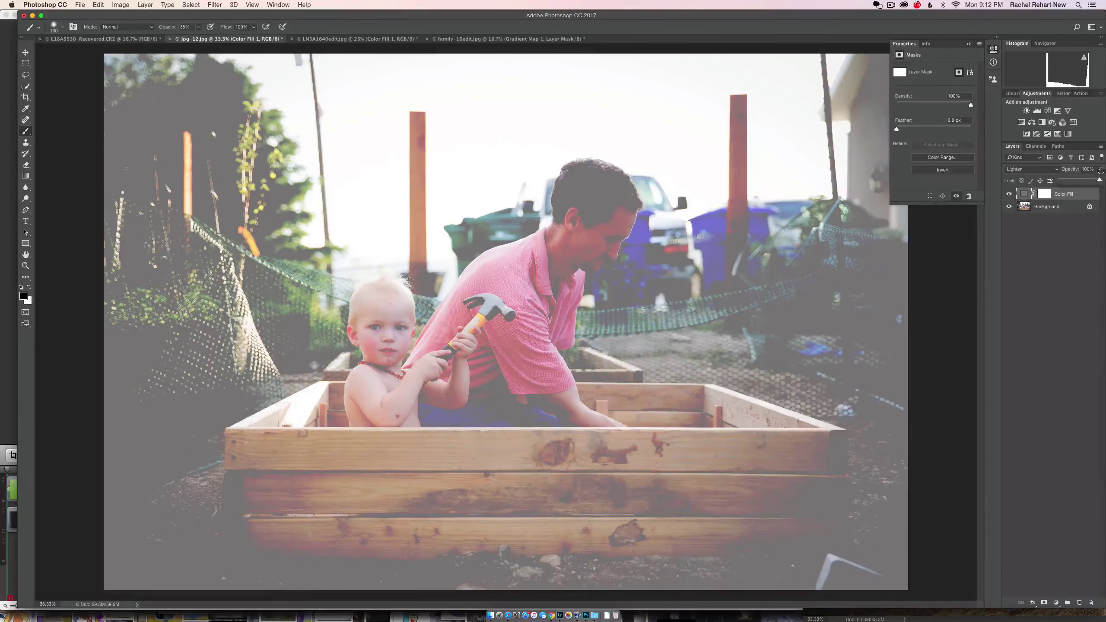
{"action": "left_click_drag", "start_coordinate": [1066, 180], "coordinate": [1070, 180]}
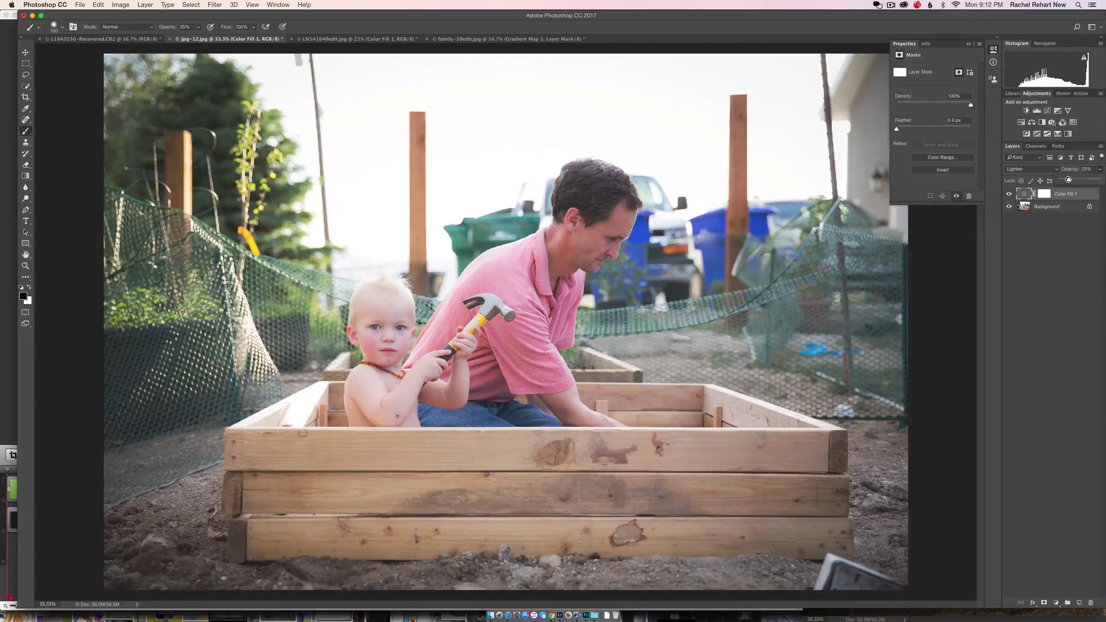
Compare the garden photo with the grey fill layer hidden and shown
{"action": "left_click", "coordinate": [1008, 194]}
{"action": "left_click", "coordinate": [1008, 194]}
{"action": "left_click", "coordinate": [1009, 194]}
{"action": "left_click", "coordinate": [1008, 194]}
{"action": "left_click", "coordinate": [1008, 194]}
{"action": "left_click", "coordinate": [1008, 194]}
{"action": "mouse_move", "coordinate": [1062, 193]}
{"action": "left_mouse_down"}
{"action": "mouse_move", "coordinate": [1068, 205]}
{"action": "mouse_move", "coordinate": [1064, 197]}
{"action": "left_mouse_up"}
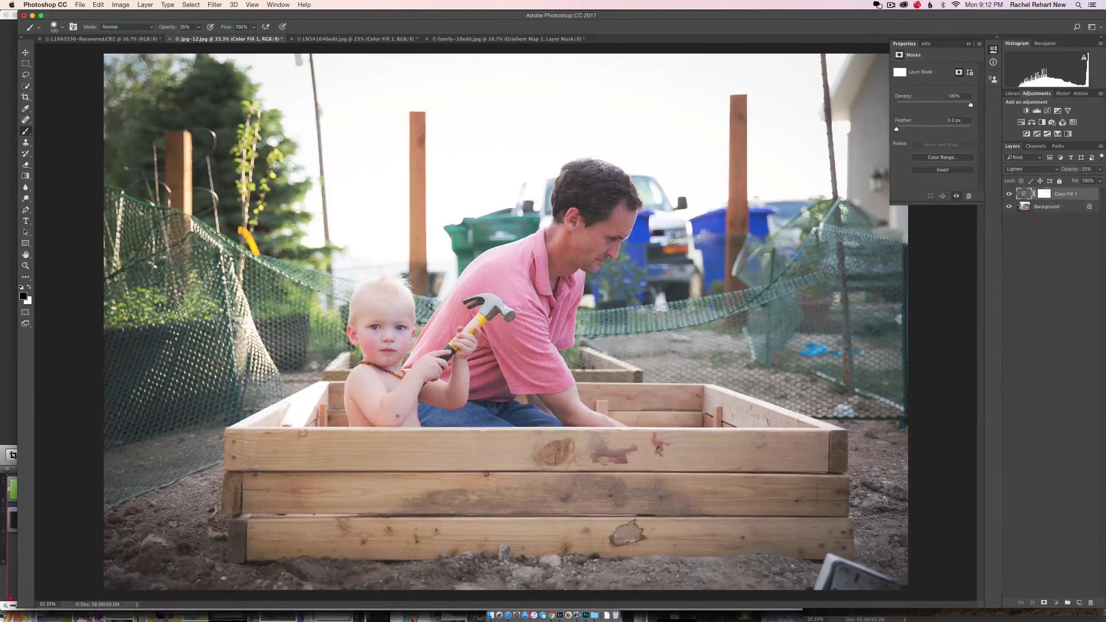
Recolor the fill layer to dark orange-brown 6d3105 and set its blend mode to Soft Light
{"action": "double_click", "coordinate": [1023, 193]}
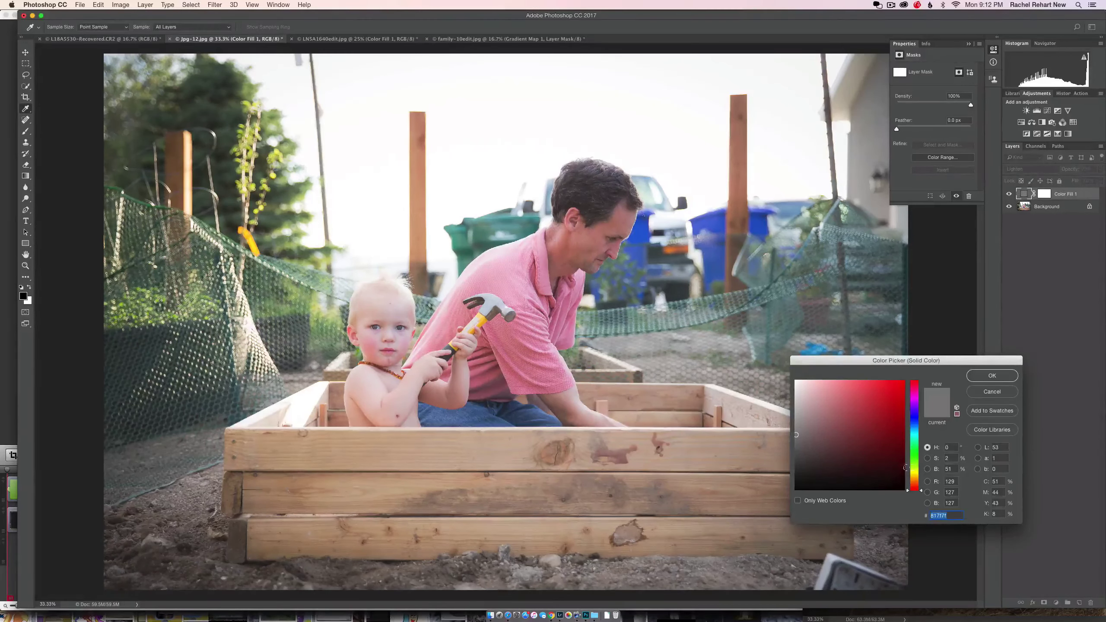
{"action": "left_click_drag", "start_coordinate": [921, 490], "coordinate": [920, 482]}
{"action": "left_click_drag", "start_coordinate": [899, 440], "coordinate": [899, 427]}
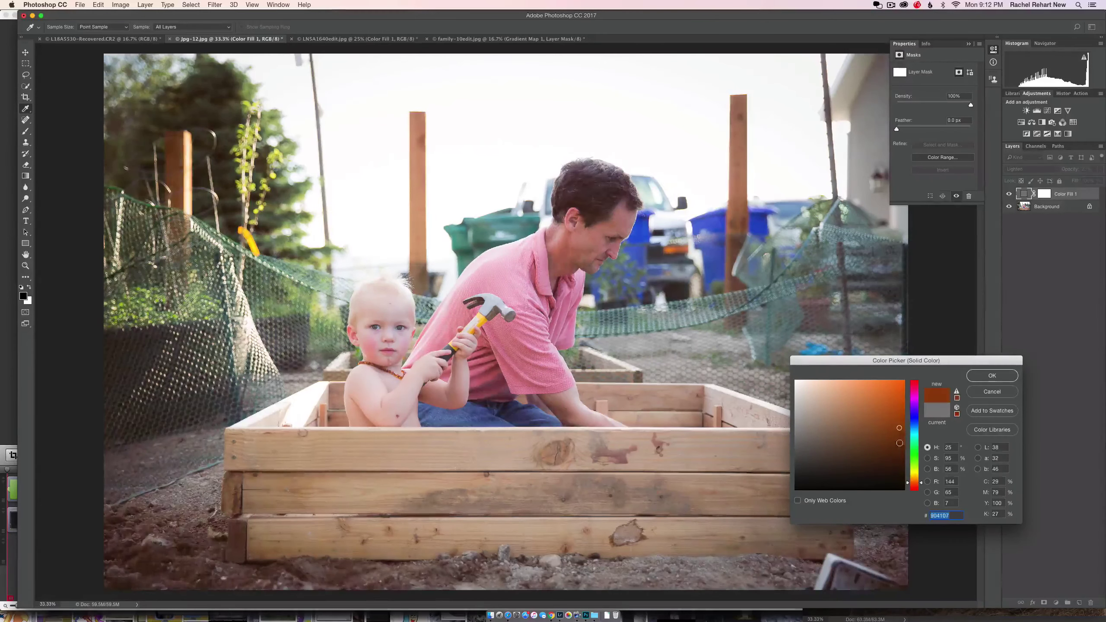
{"action": "left_click", "coordinate": [900, 443]}
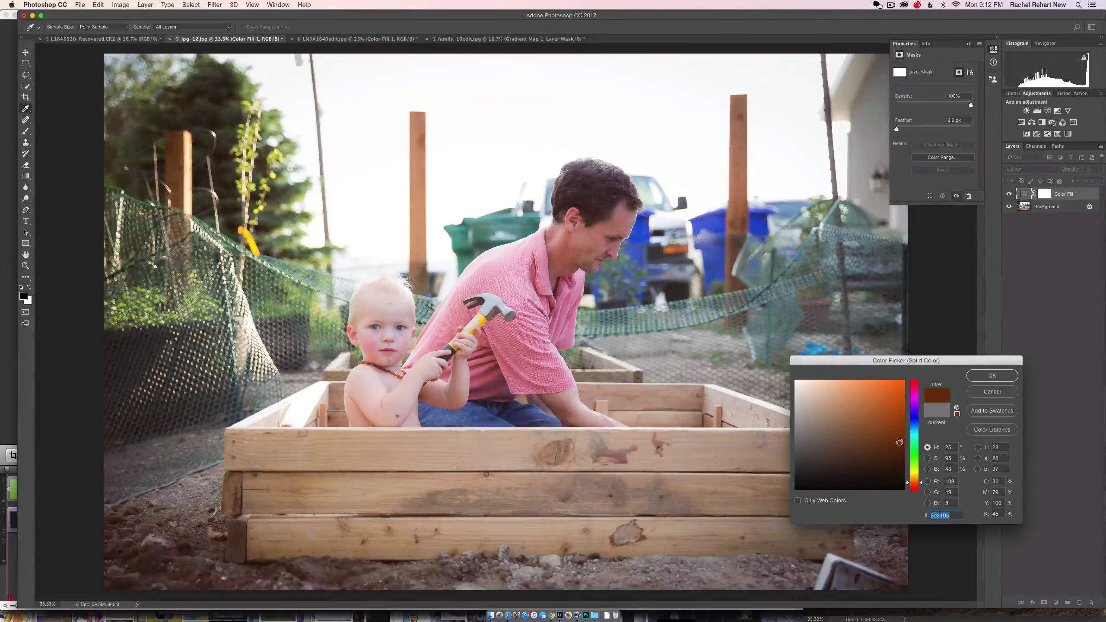
{"action": "left_click", "coordinate": [989, 376]}
{"action": "key", "text": "b"}
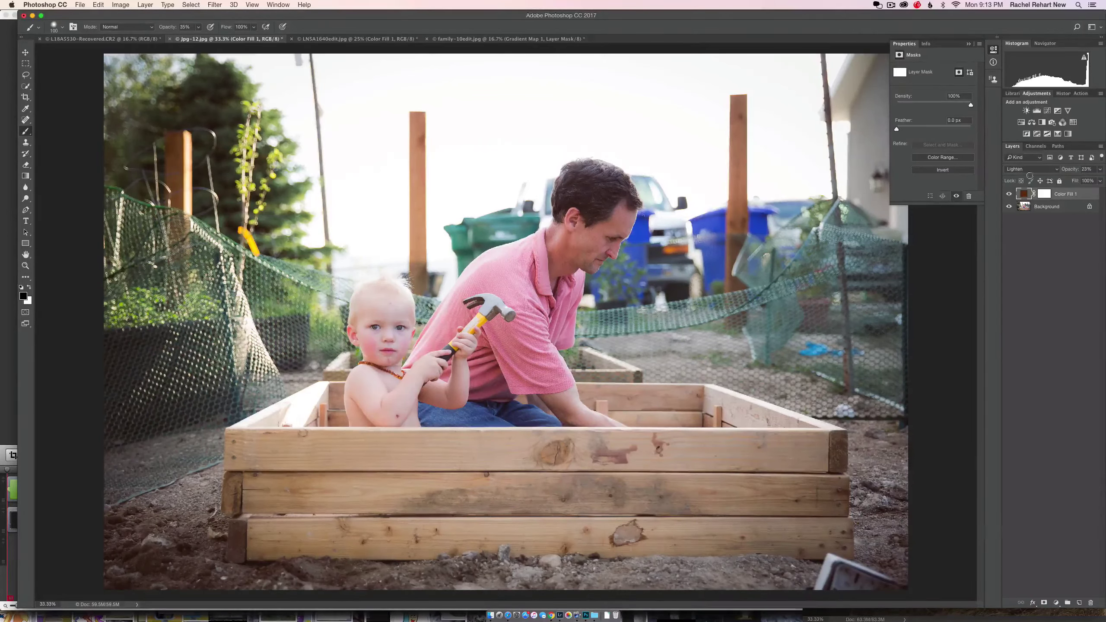
{"action": "left_click", "coordinate": [1054, 169]}
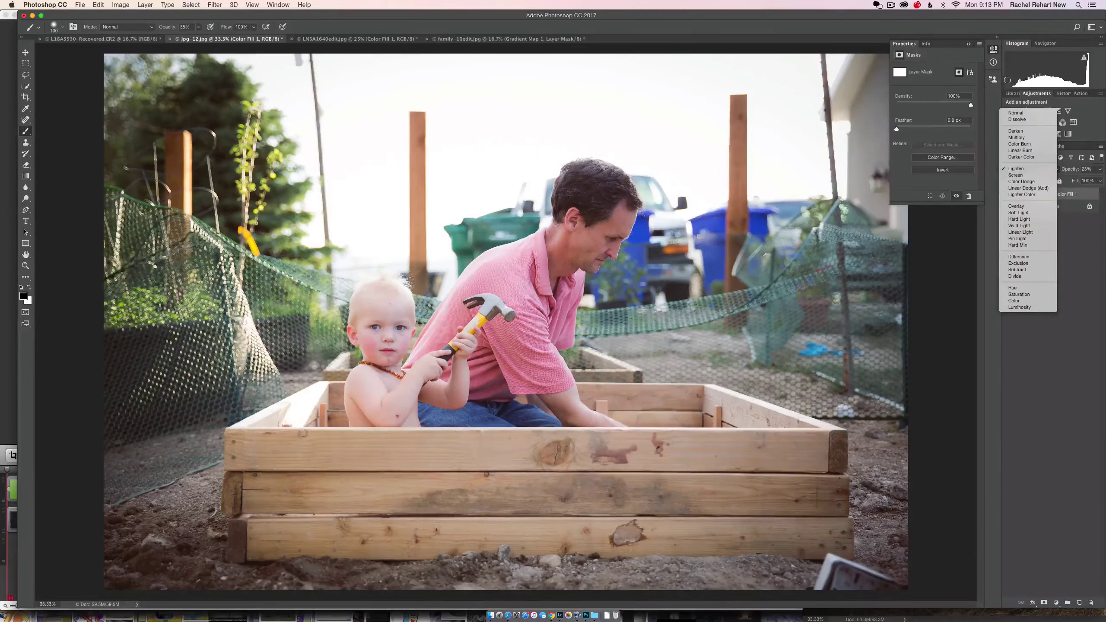
{"action": "left_click", "coordinate": [1045, 212]}
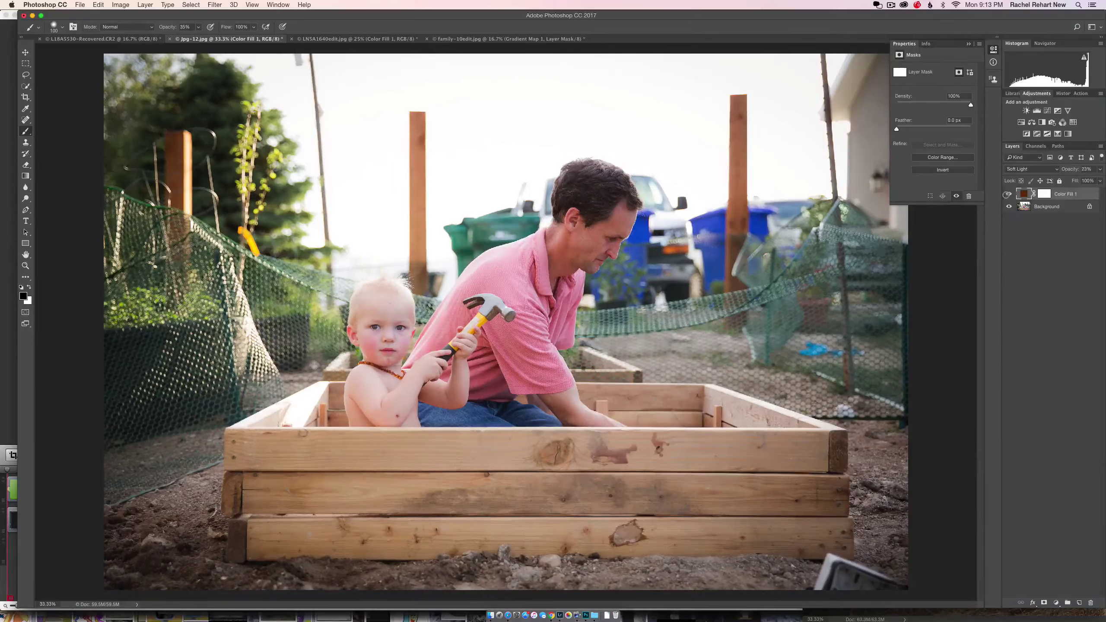
Compare the garden photo with the brown fill layer hidden and shown, and delete the fill layer
{"action": "left_click", "coordinate": [1008, 194]}
{"action": "left_click", "coordinate": [1008, 195]}
{"action": "left_click", "coordinate": [1091, 602]}
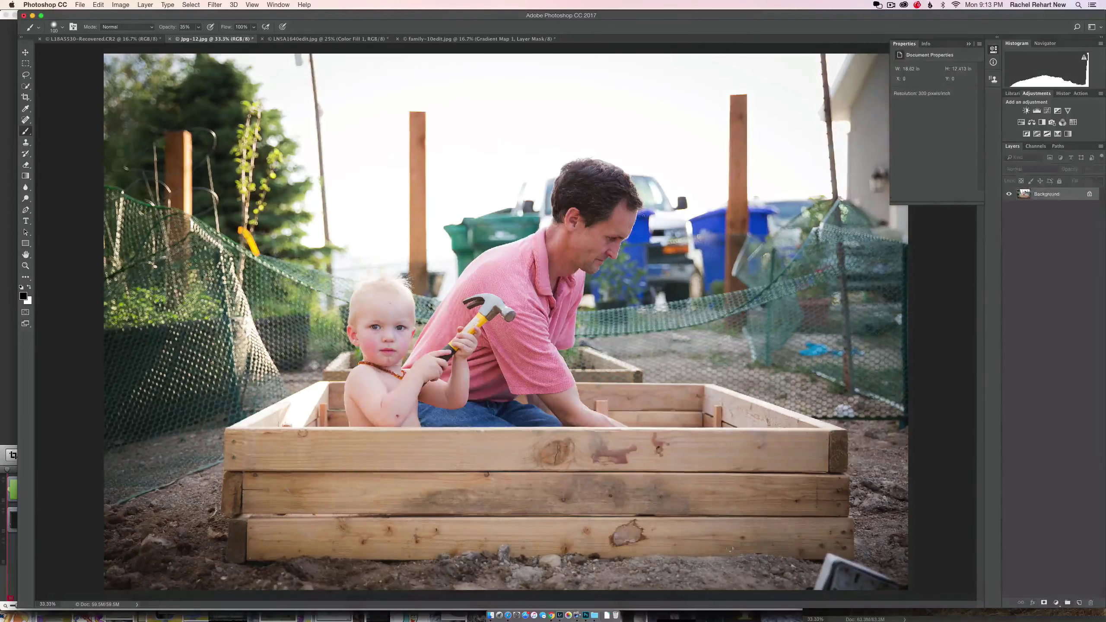